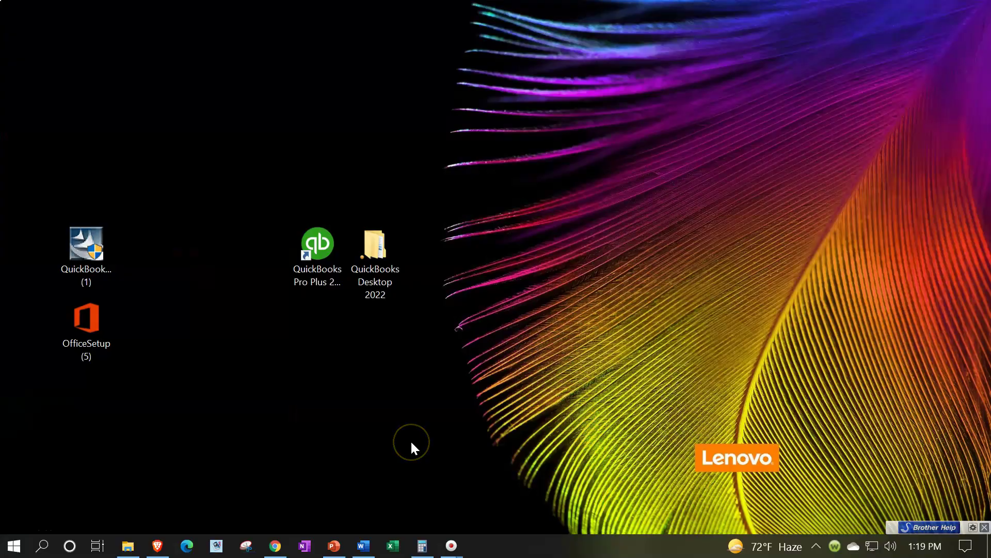
Step: Open the QuickBooks Desktop 2022 folder, then its Second Part of Course-New Company File folder
double_click(332, 268)
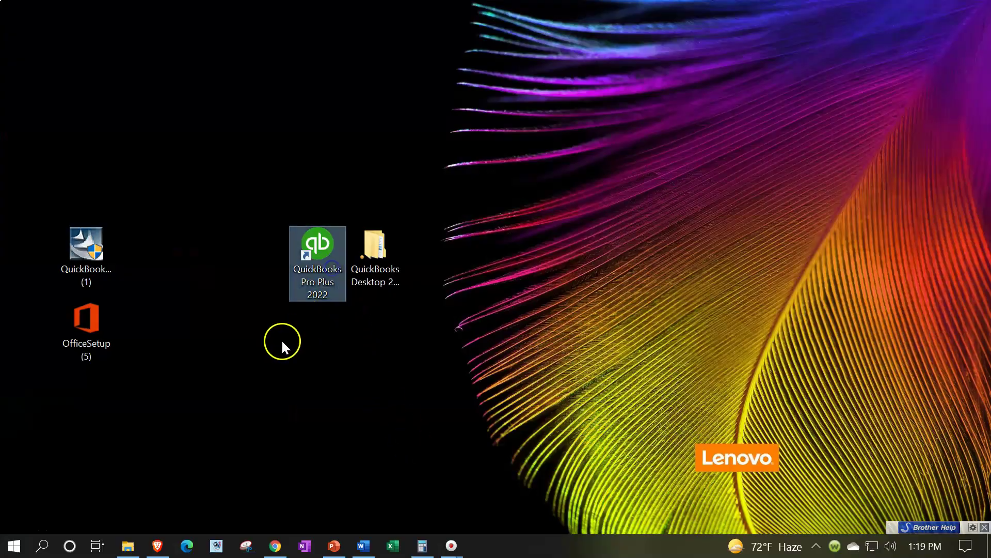
click(368, 273)
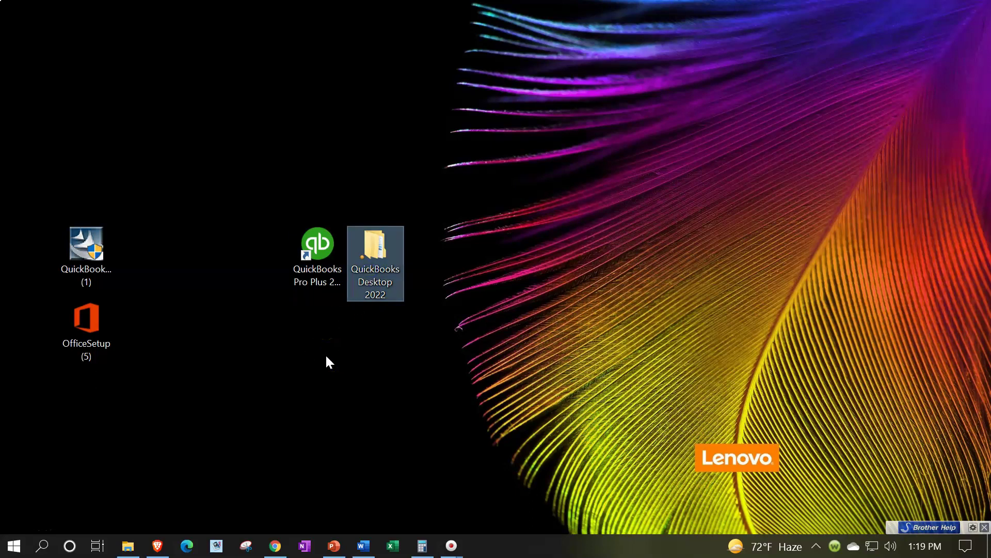
double_click(375, 267)
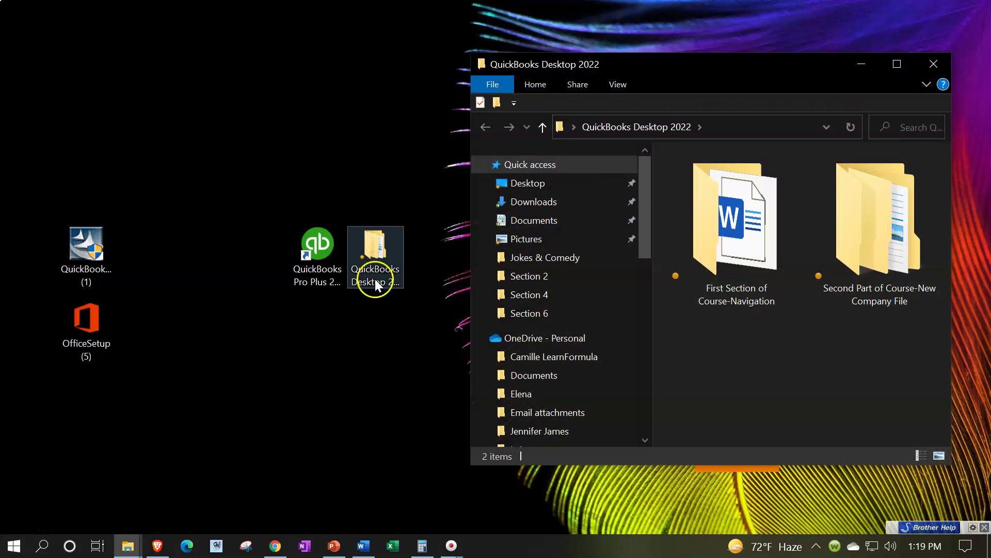
double_click(875, 214)
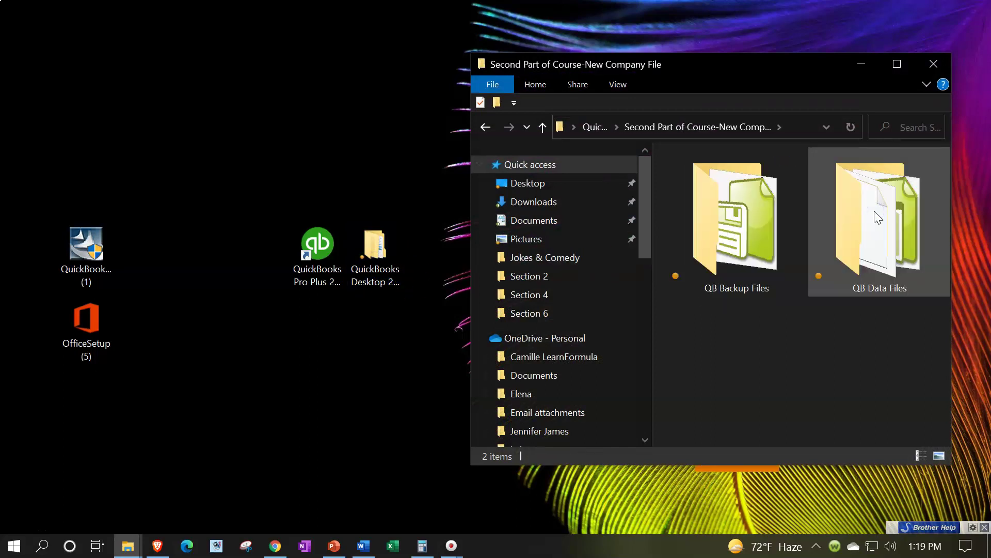
click(799, 321)
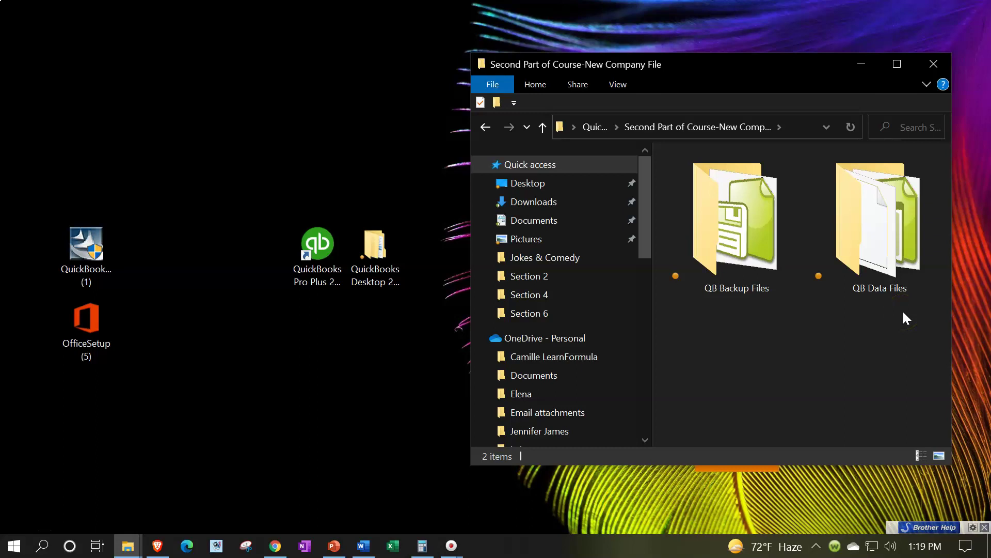
Step: Look inside QB Data Files, then return to the Second Part of Course-New Company File folder
double_click(881, 287)
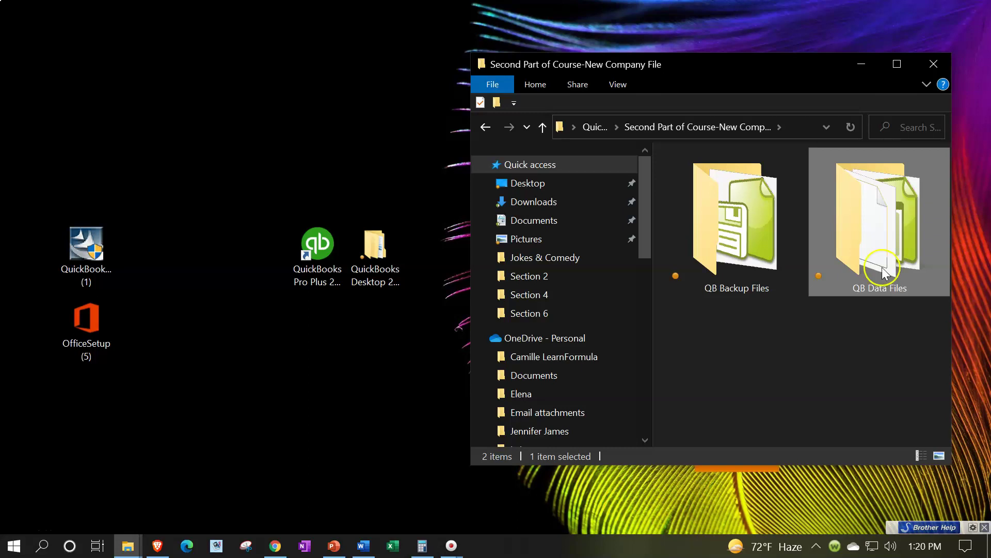
double_click(883, 273)
scroll(883, 272, down, 4)
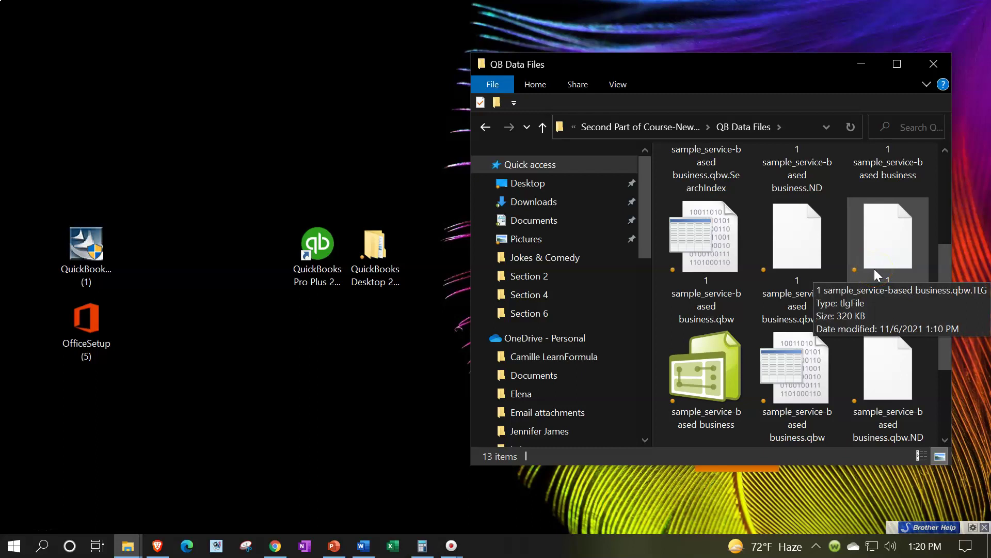
click(664, 128)
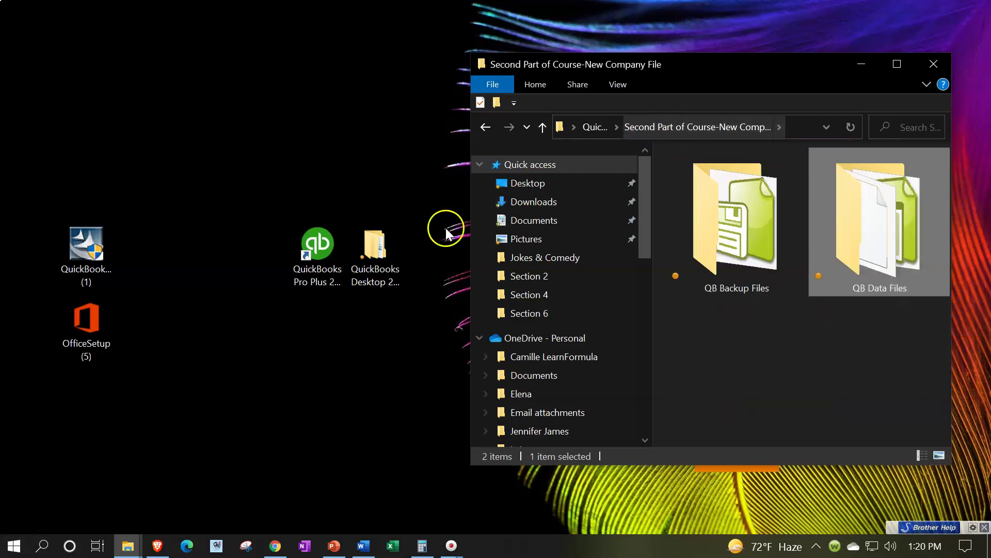
click(302, 258)
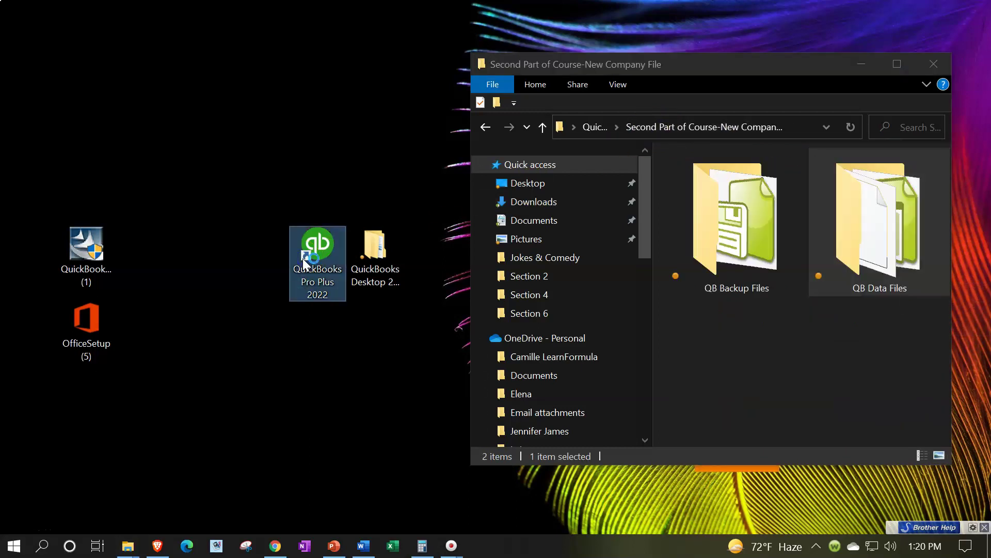
Step: Launch QuickBooks Pro Plus 2022 and confirm no company is open to close
double_click(305, 260)
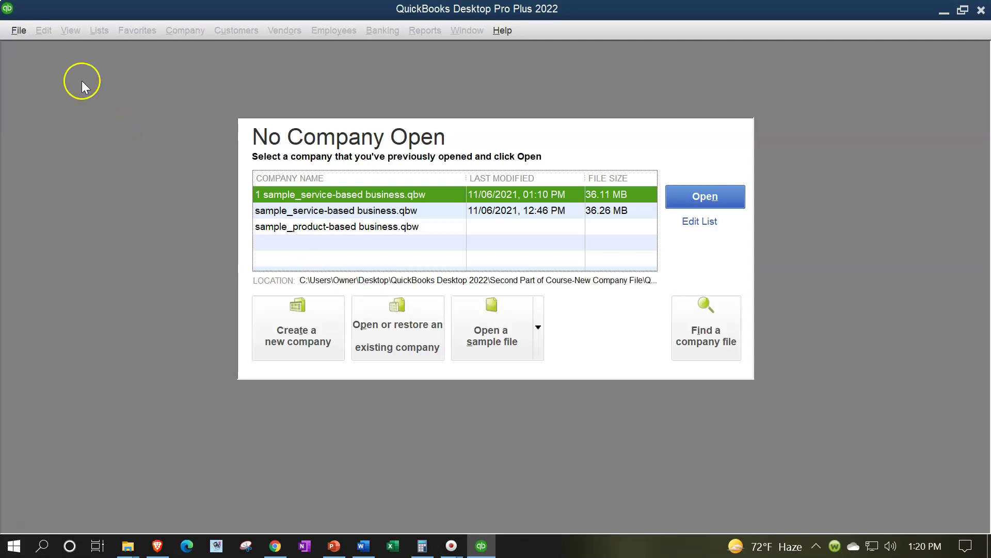
click(18, 31)
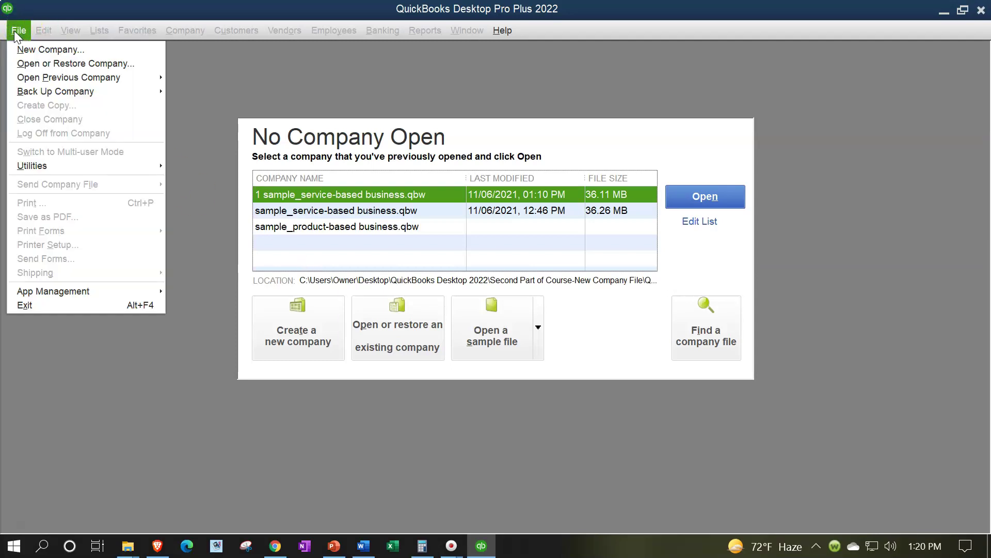
click(30, 119)
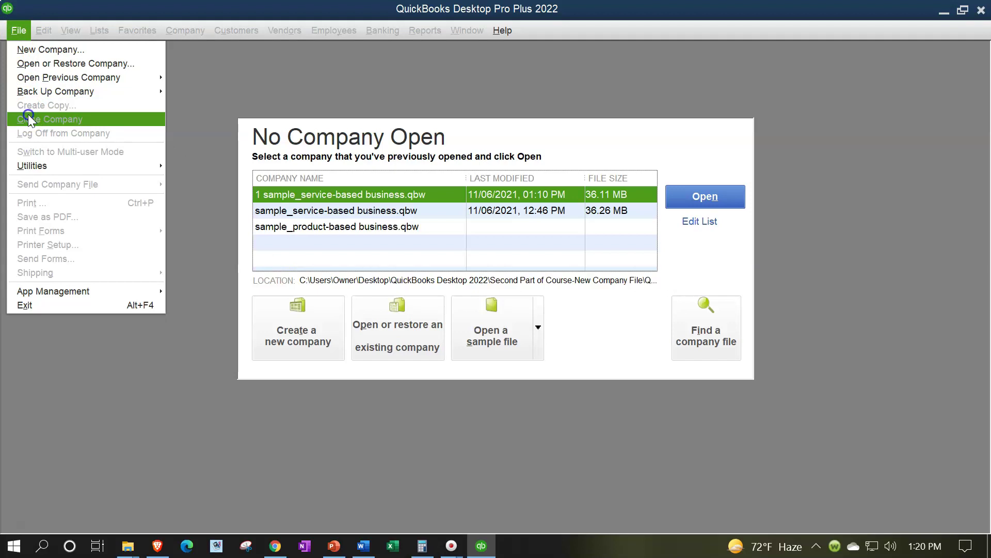
click(223, 183)
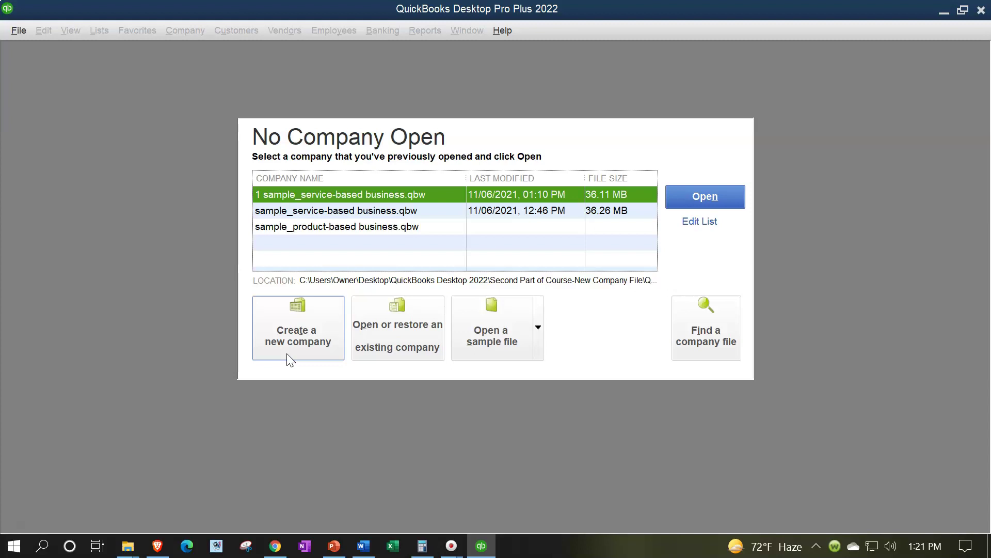
Step: Start a new company file from the File menu, marked as created for someone else
click(17, 32)
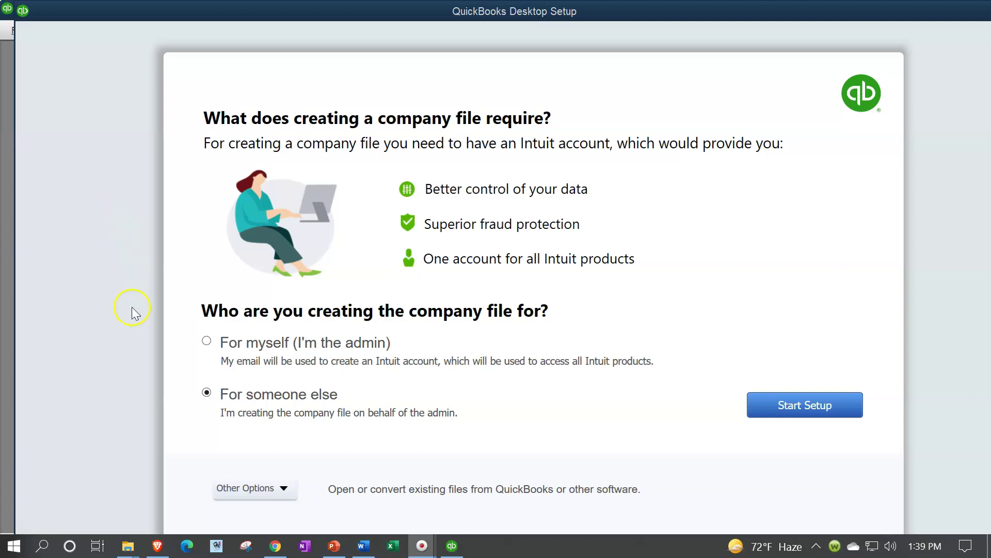
click(207, 345)
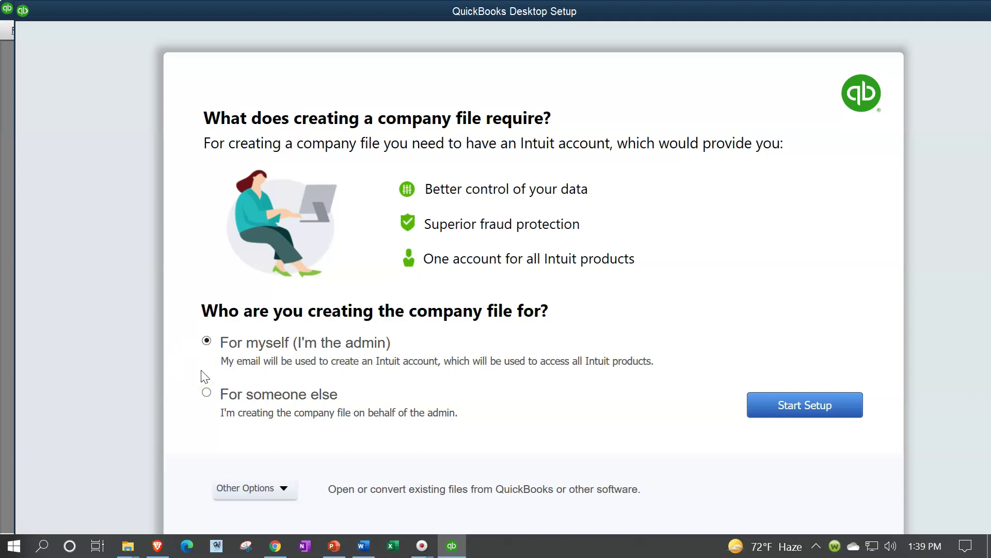
click(206, 391)
Step: Review the Other Options choices for opening or converting files, then start the setup
click(272, 487)
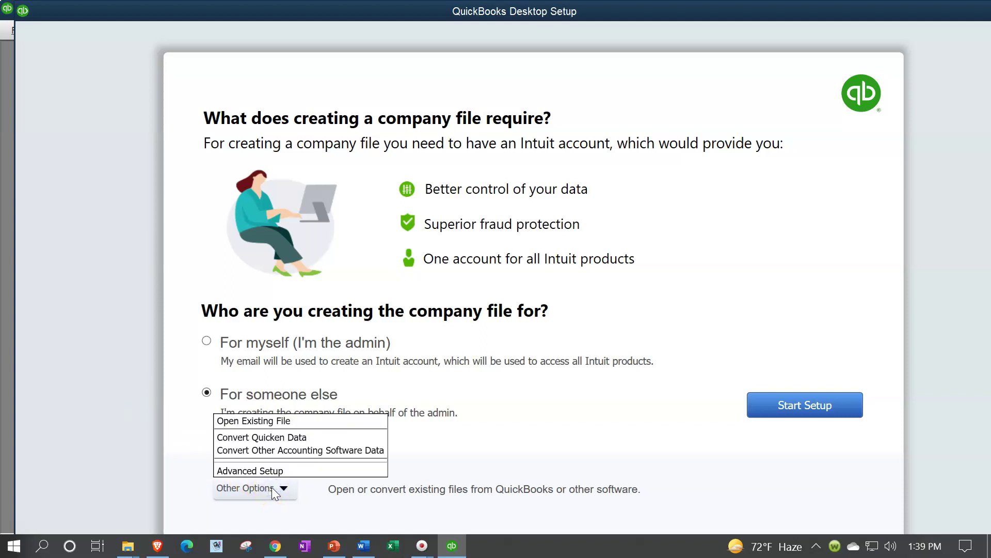
click(291, 428)
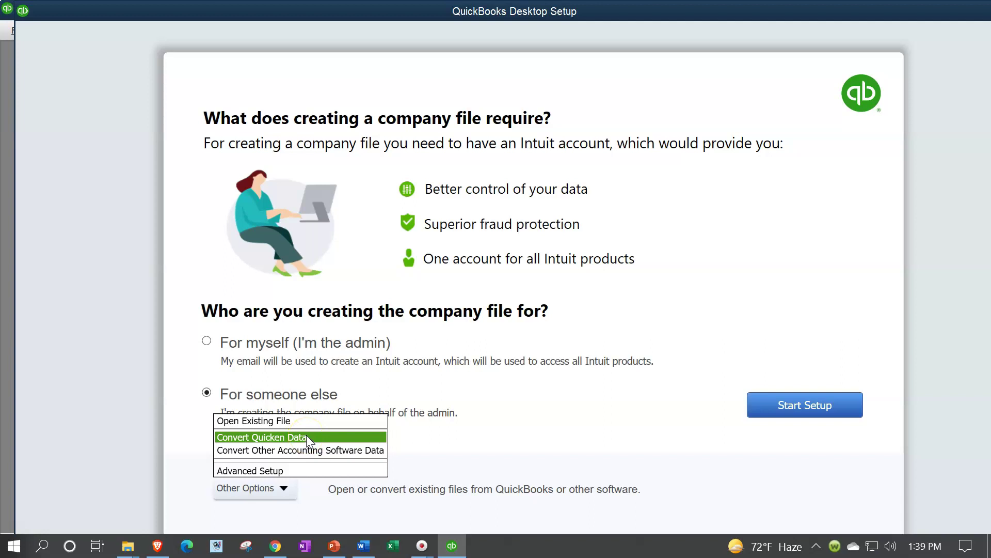
click(314, 455)
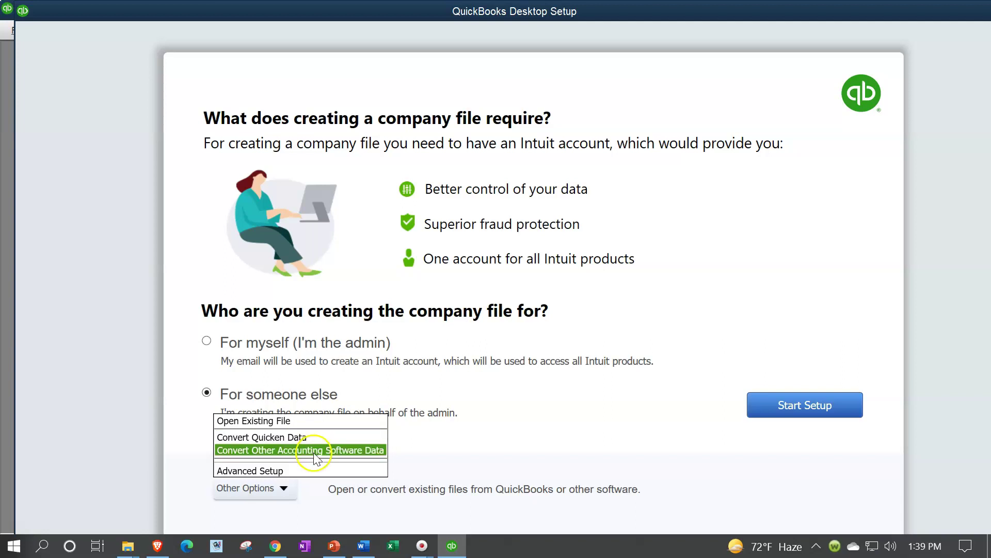
click(469, 476)
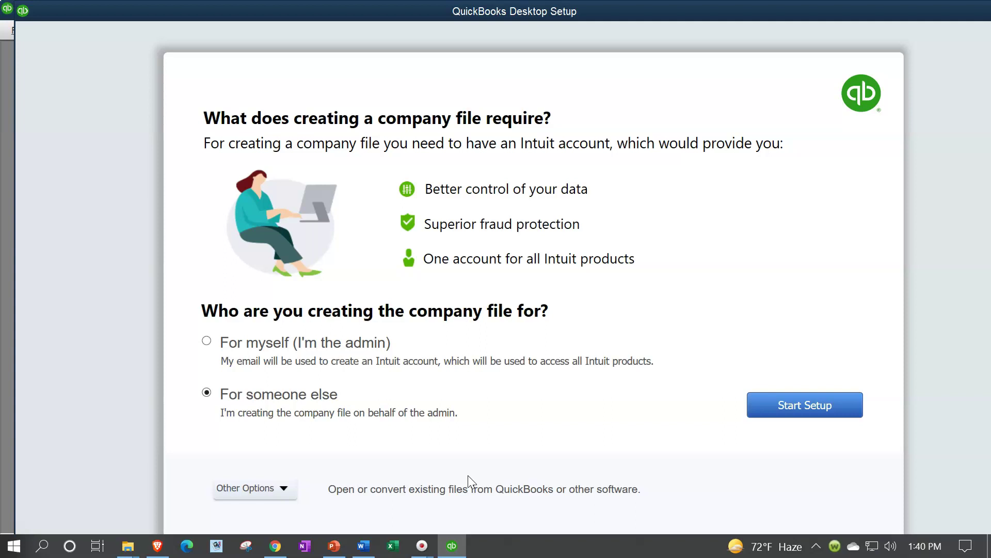
click(279, 488)
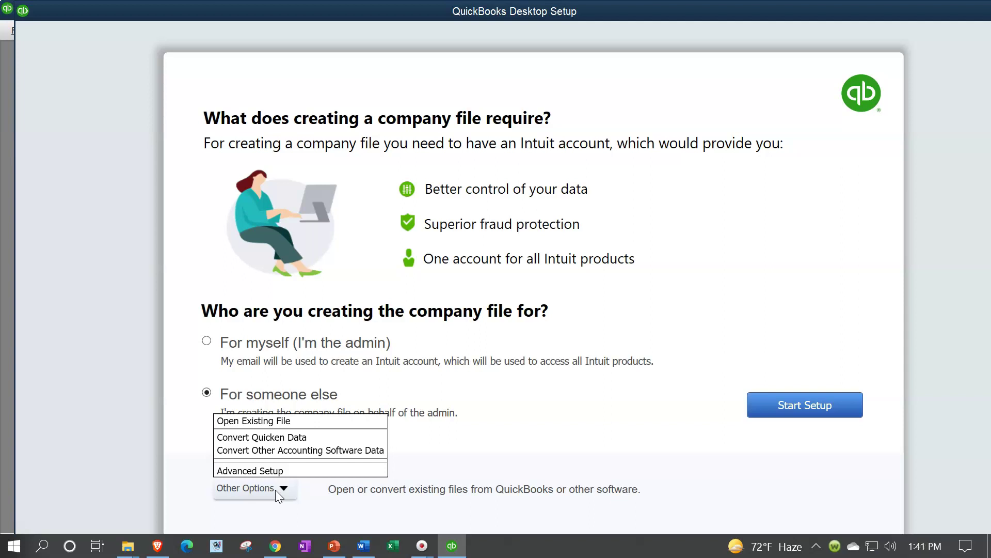
click(544, 431)
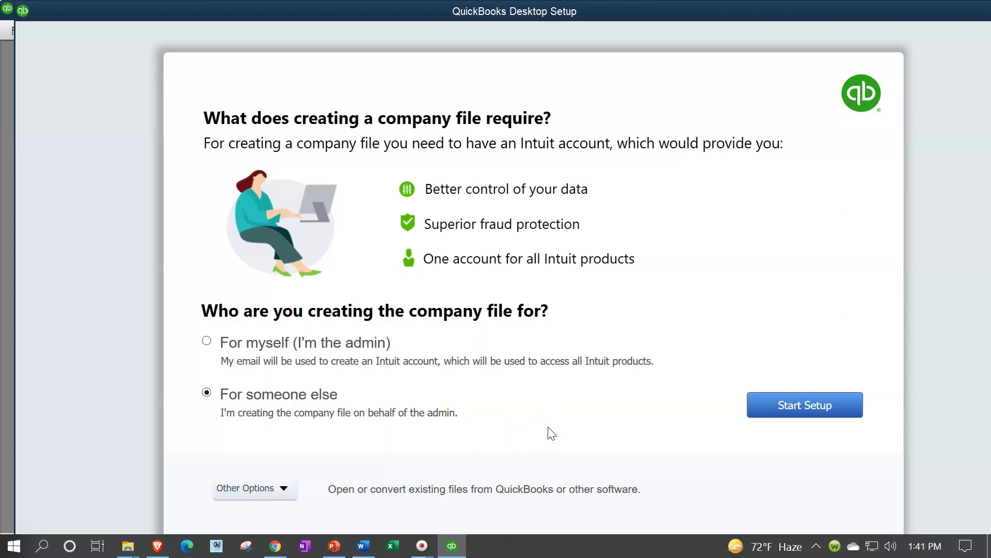
click(550, 437)
Step: Enter 'Get Great Guiters' as the business name and open the industry chooser
click(795, 407)
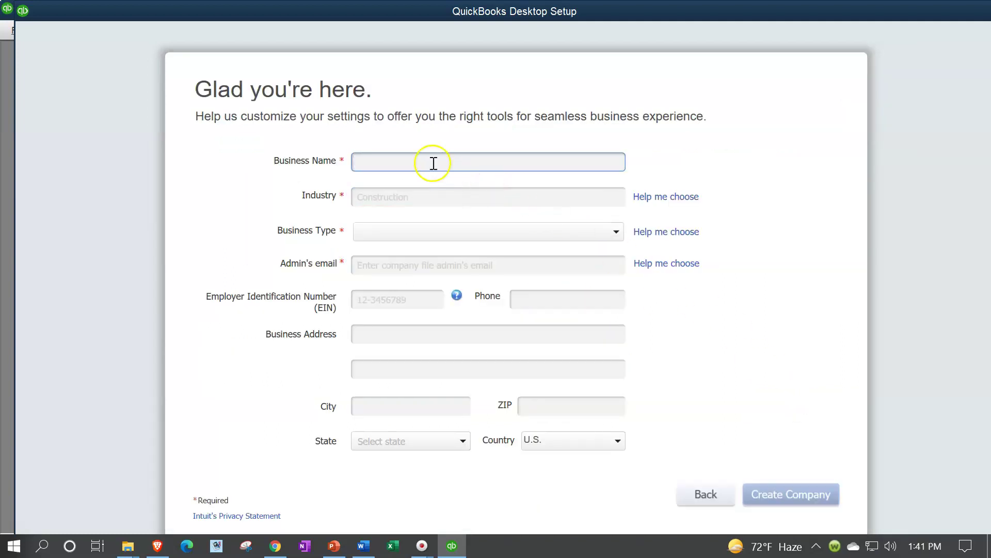
click(430, 158)
text(Get Great Guitera)
click(379, 201)
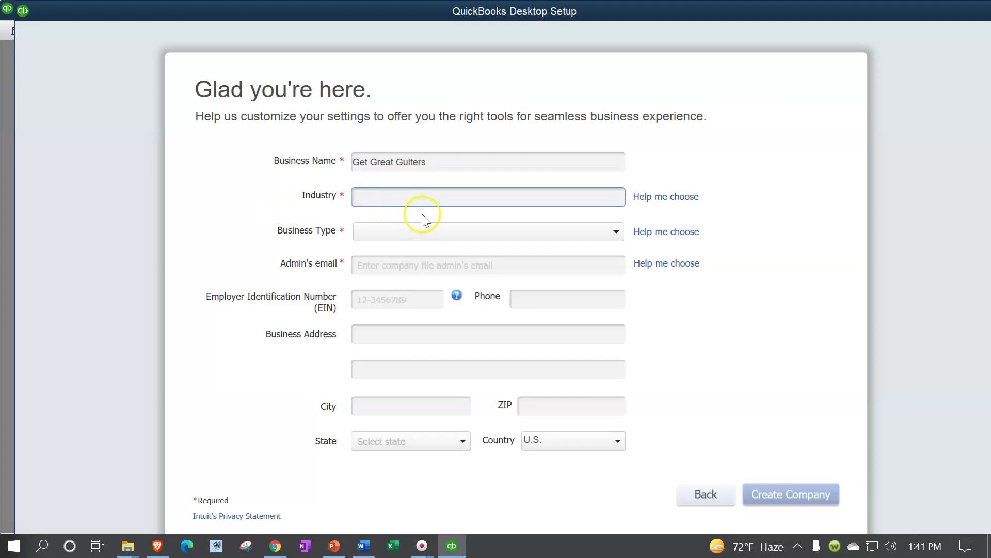
click(654, 203)
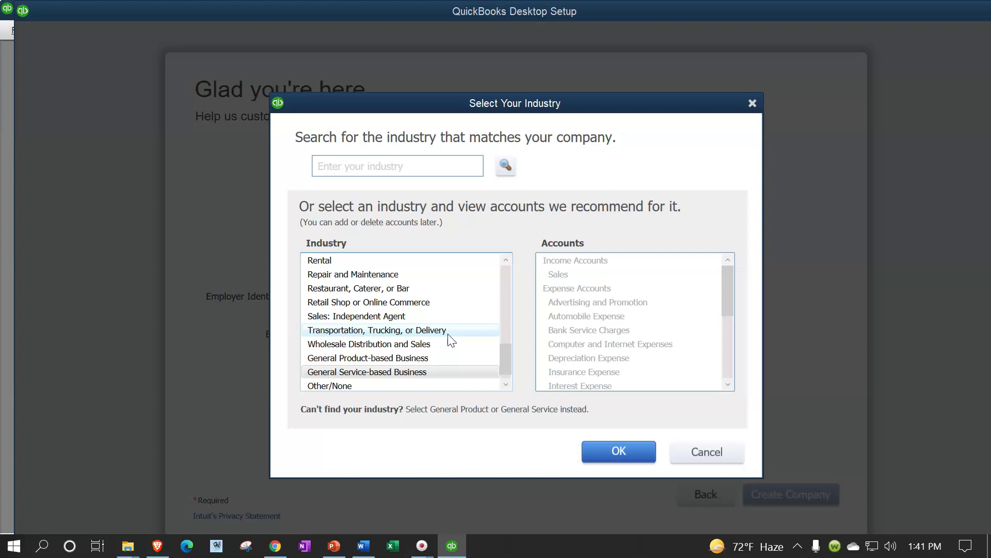
Step: Preview recommended accounts for industries such as Accounting, Art, Church, Construction and Insurance
click(321, 386)
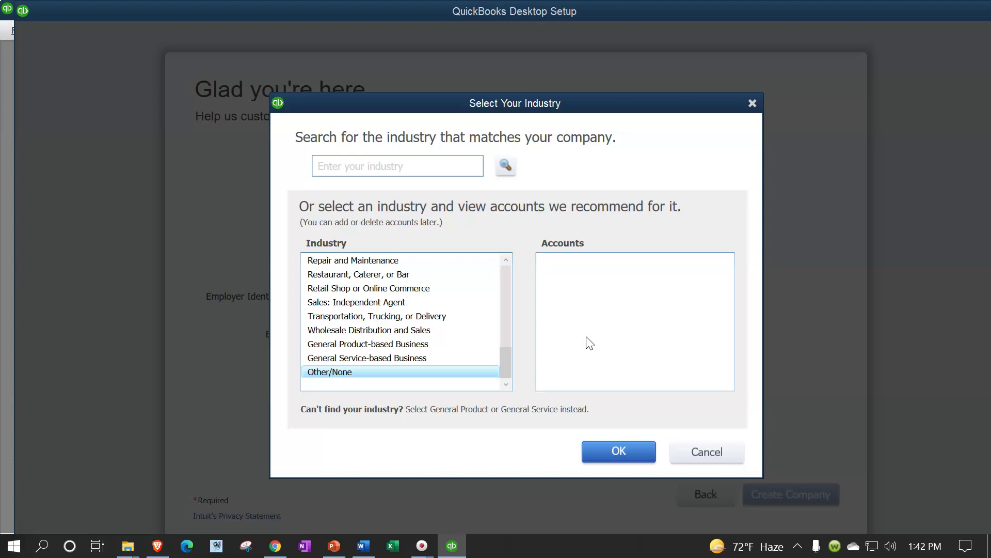
click(461, 351)
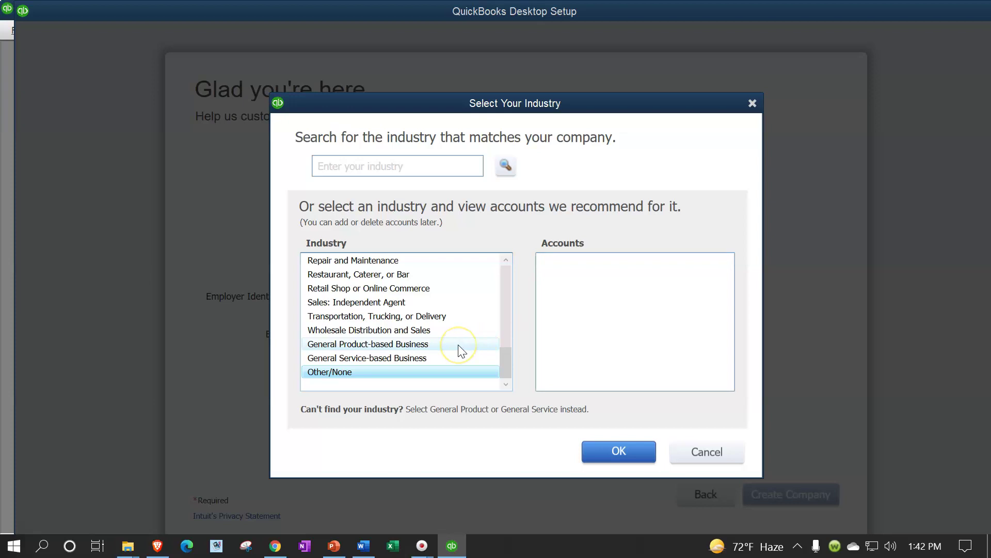
scroll(460, 348, up, 10)
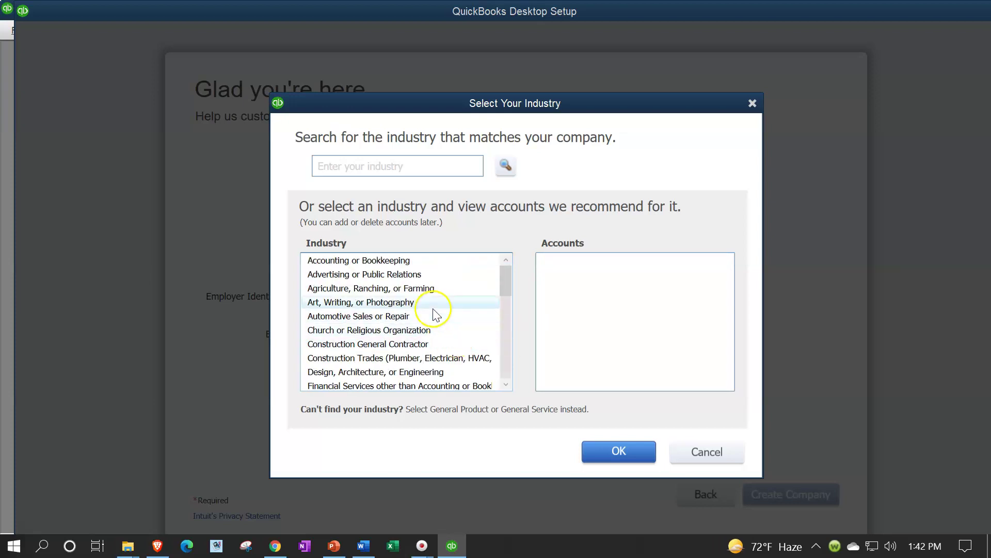
click(392, 261)
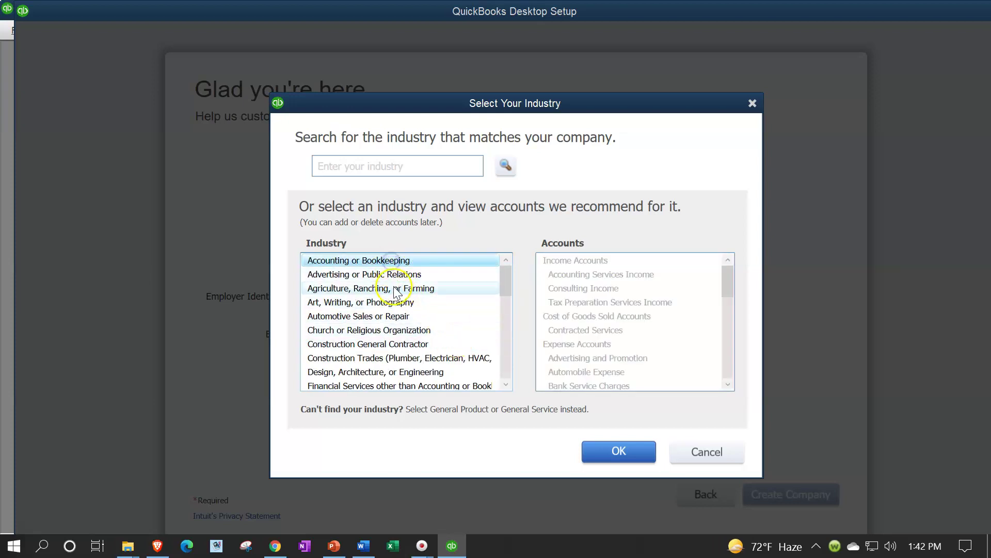
click(399, 302)
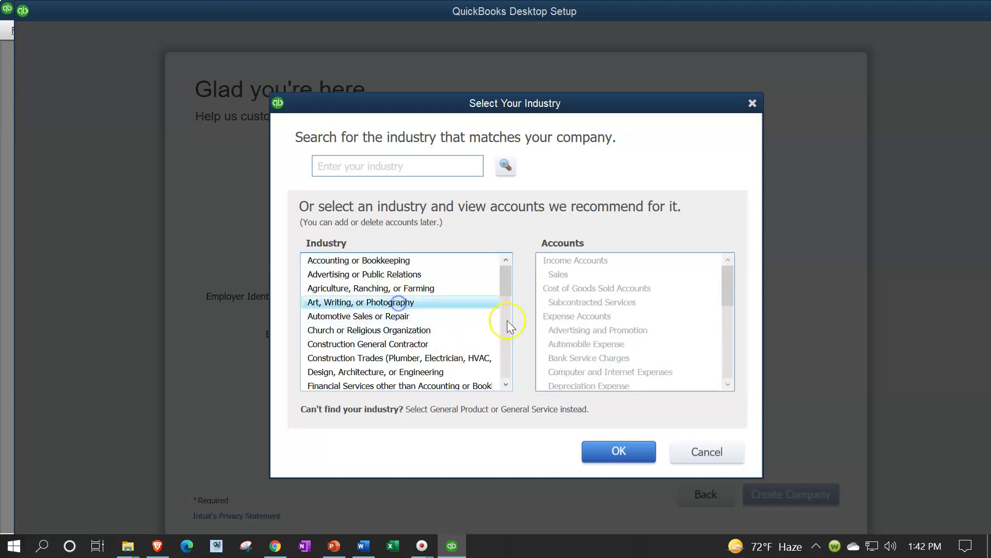
click(407, 329)
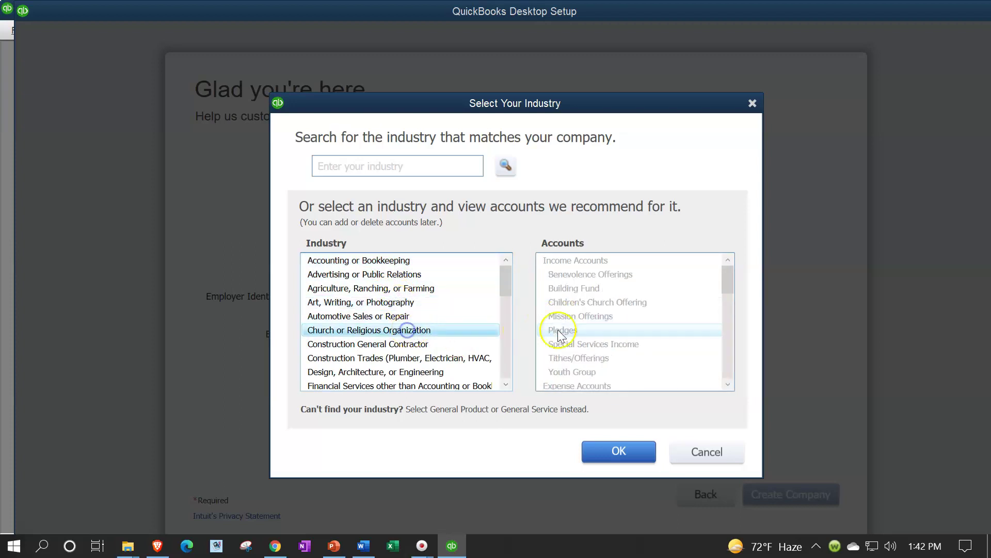
click(404, 358)
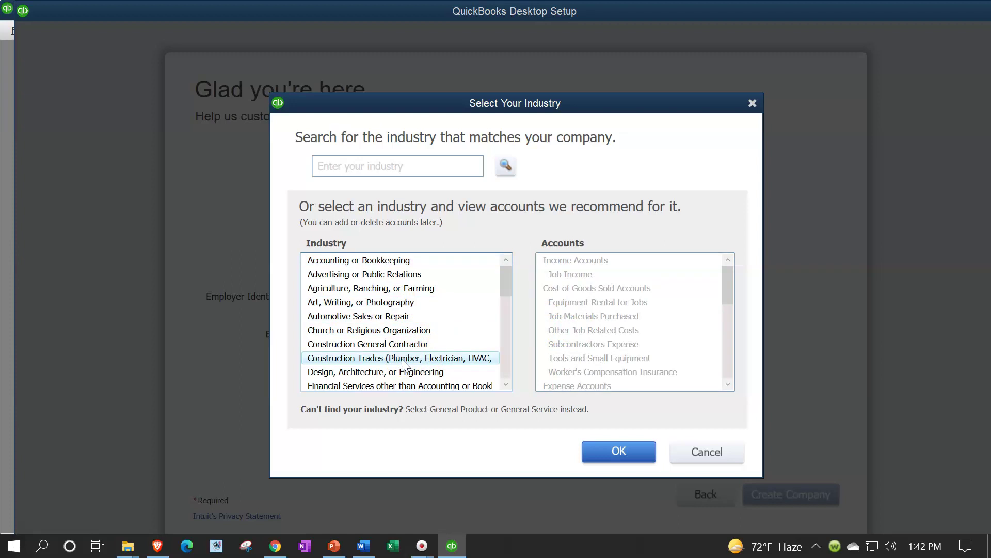
scroll(402, 363, down, 1)
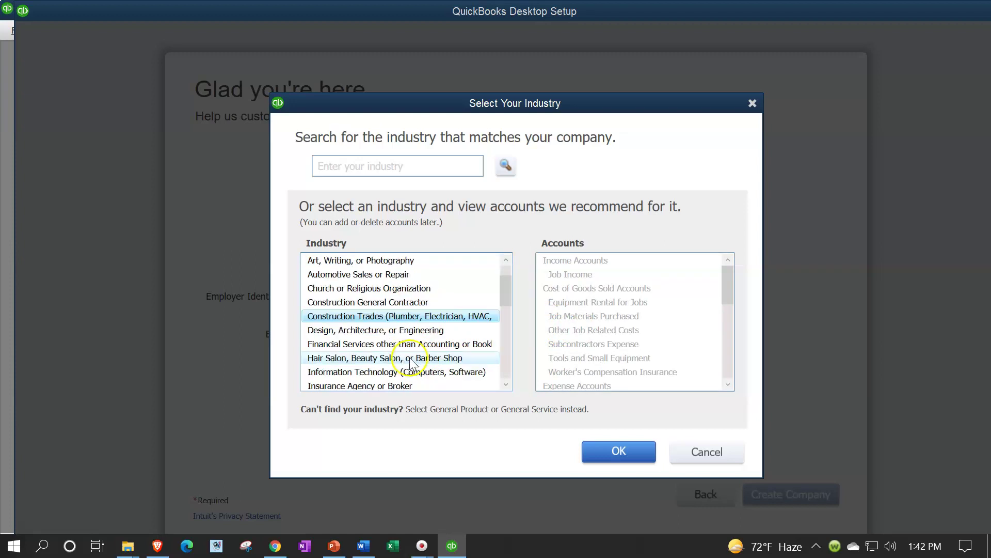
click(538, 329)
scroll(454, 335, down, 1)
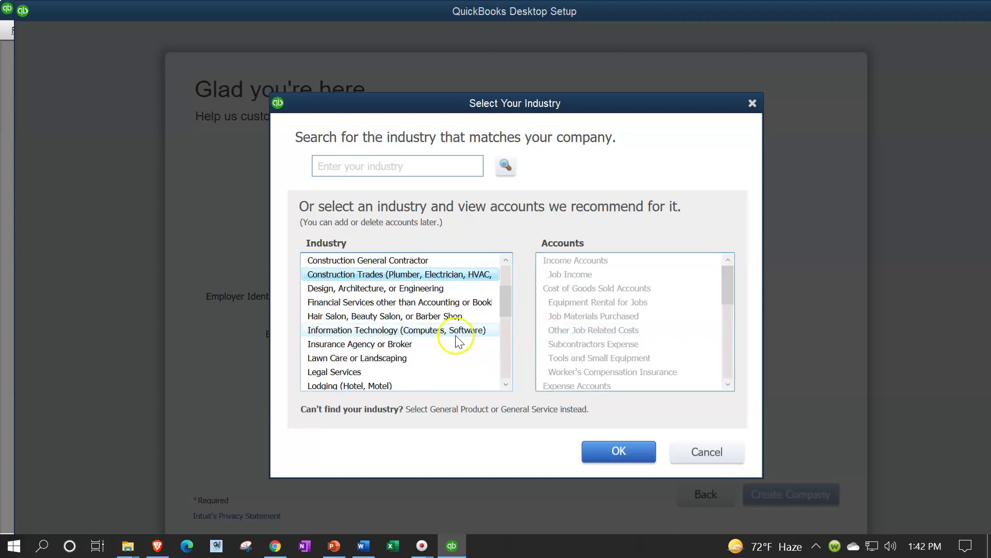
click(456, 340)
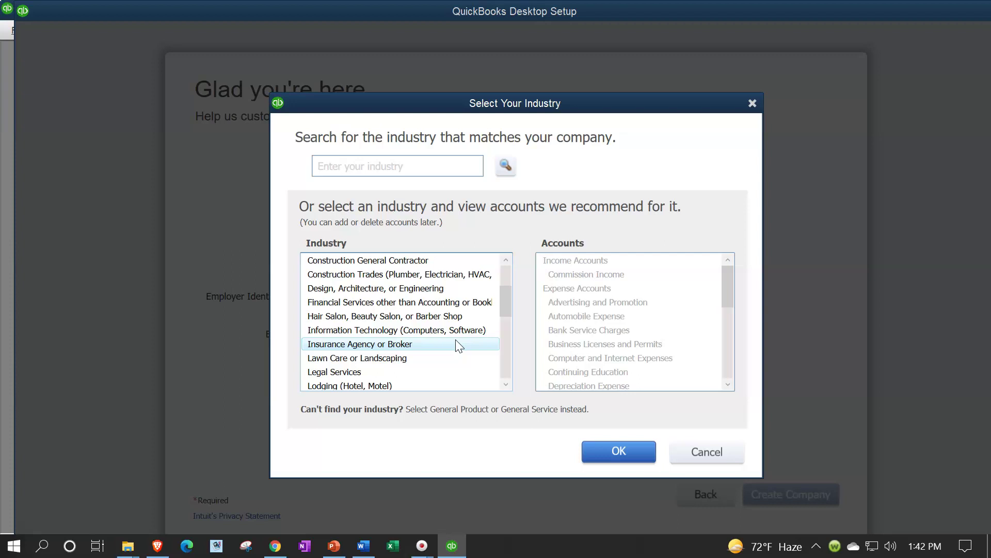
Step: Select General Product-based Business as the company's industry and confirm it
key(g)
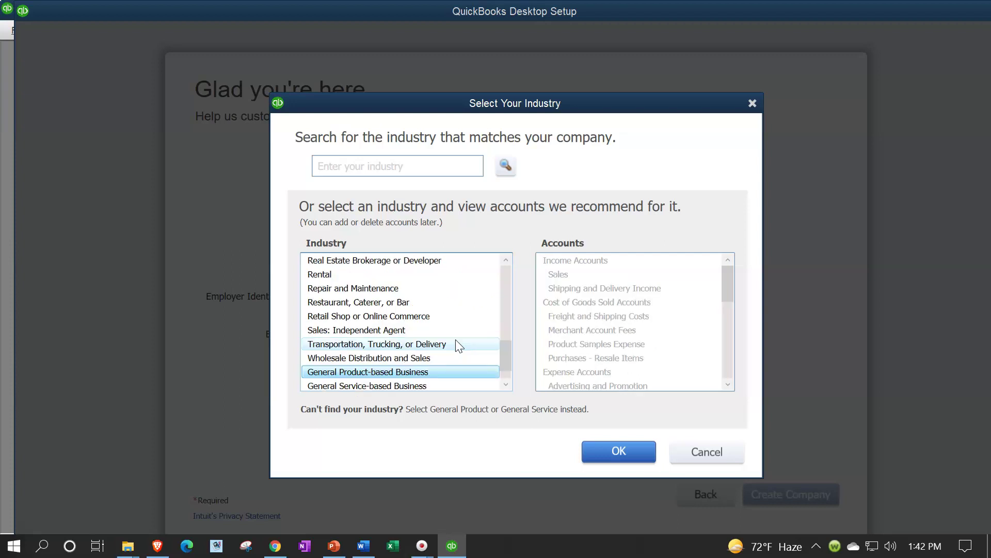
click(401, 369)
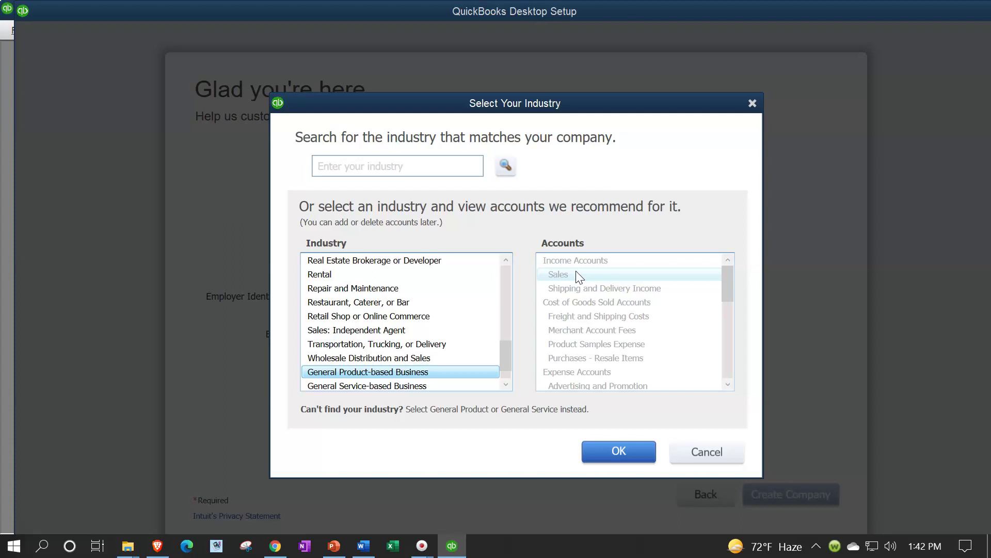
drag(578, 277, 582, 306)
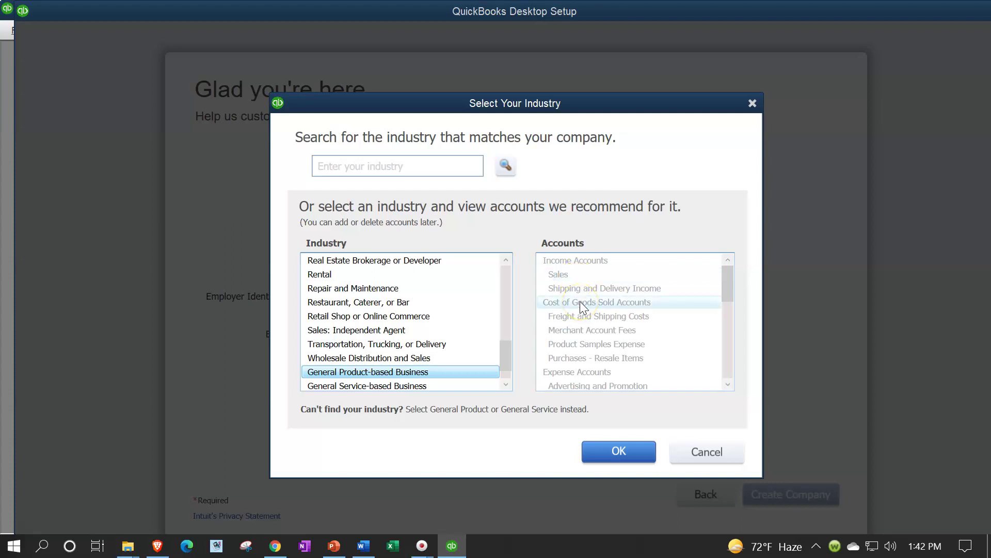
scroll(581, 302, down, 1)
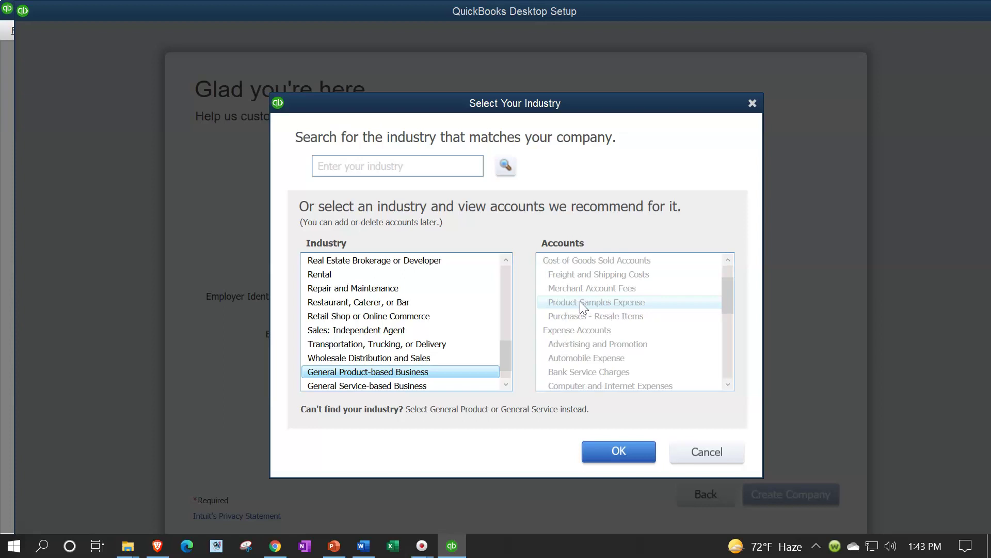
click(623, 460)
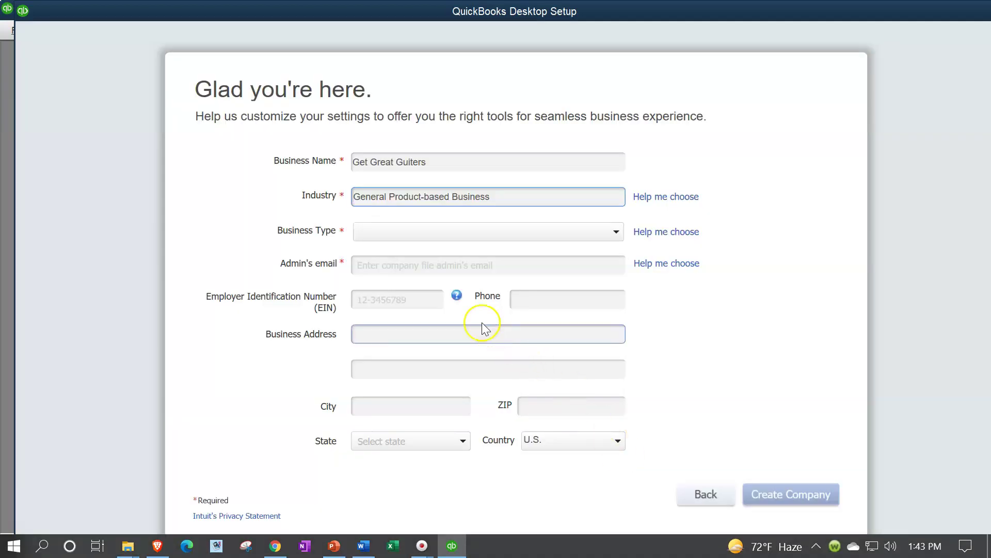
Step: Compare the available business types and choose Sole Proprietorship
click(388, 230)
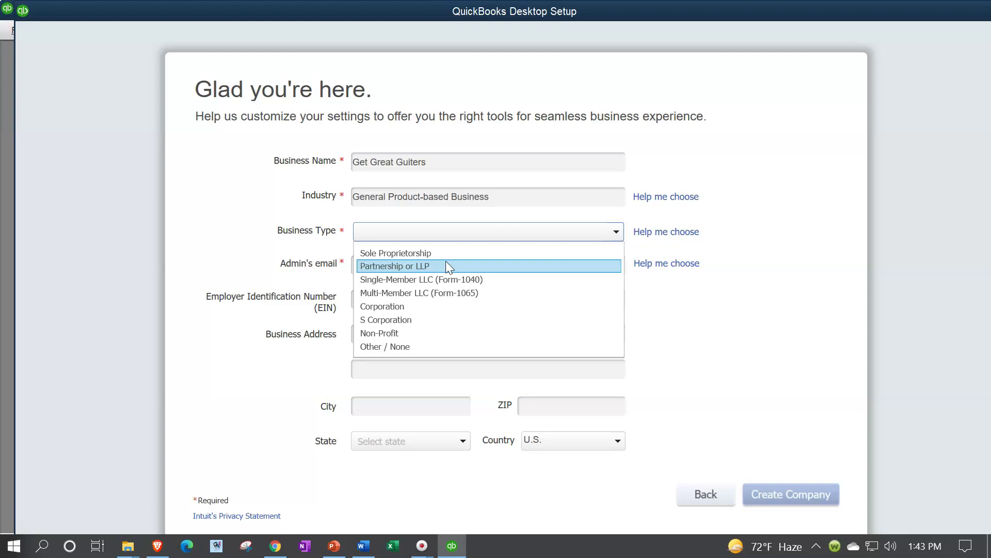
click(447, 281)
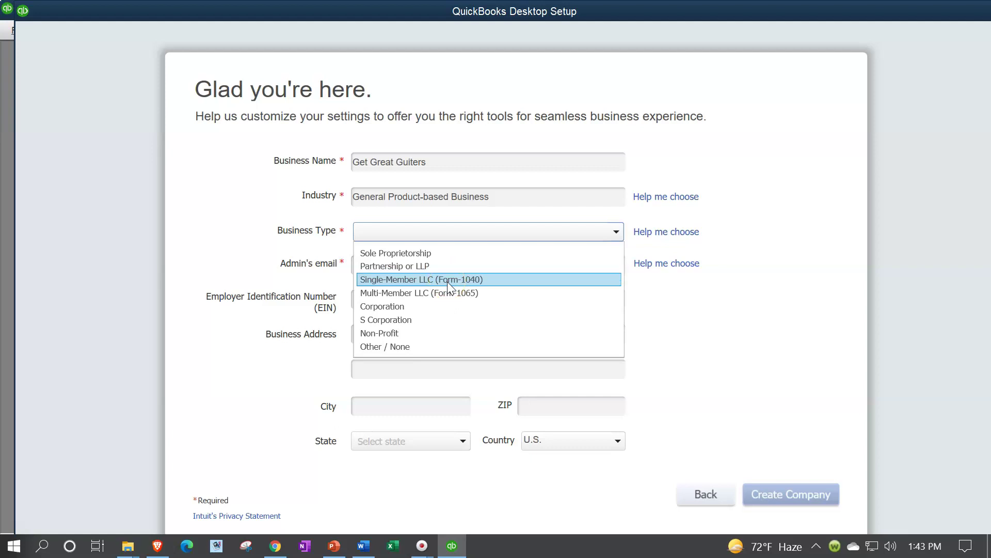
click(435, 294)
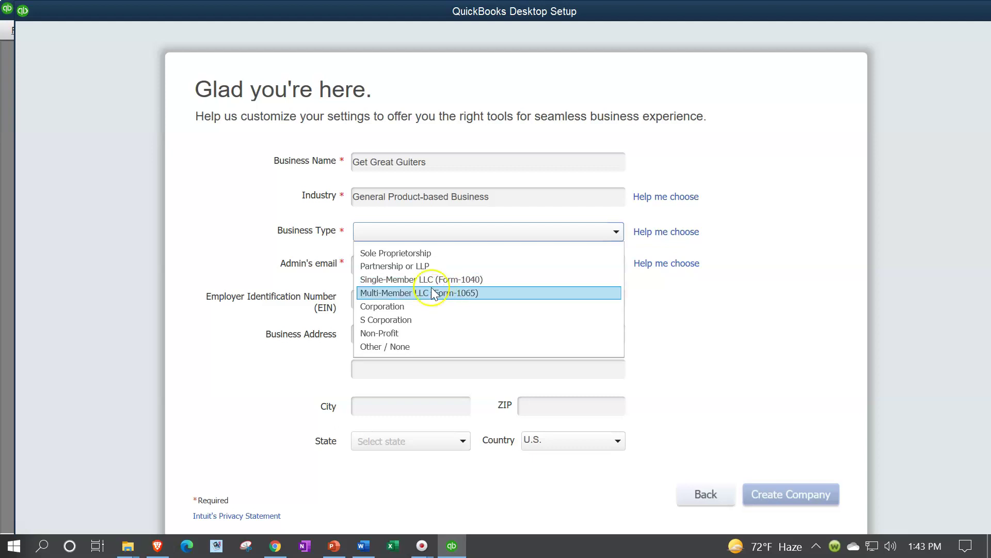
click(432, 281)
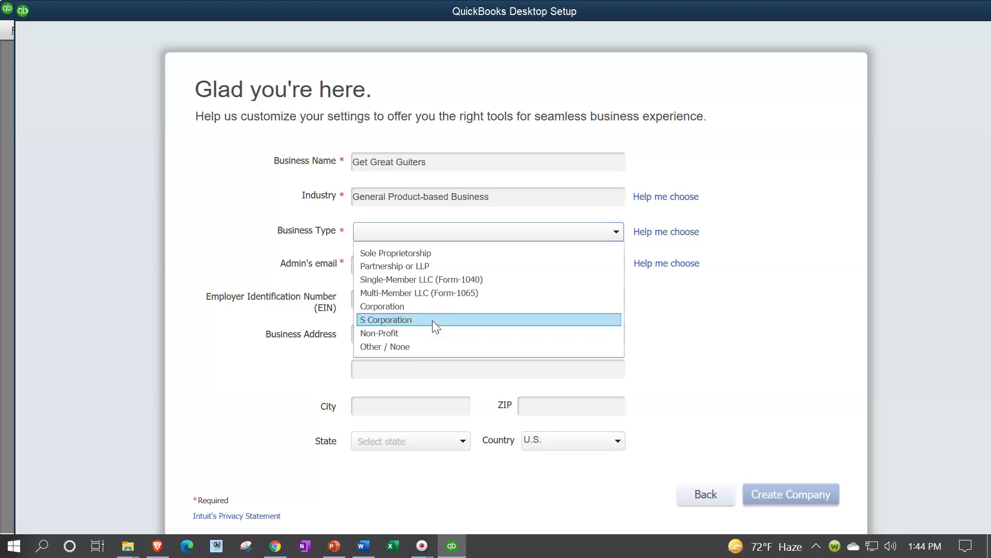
click(430, 332)
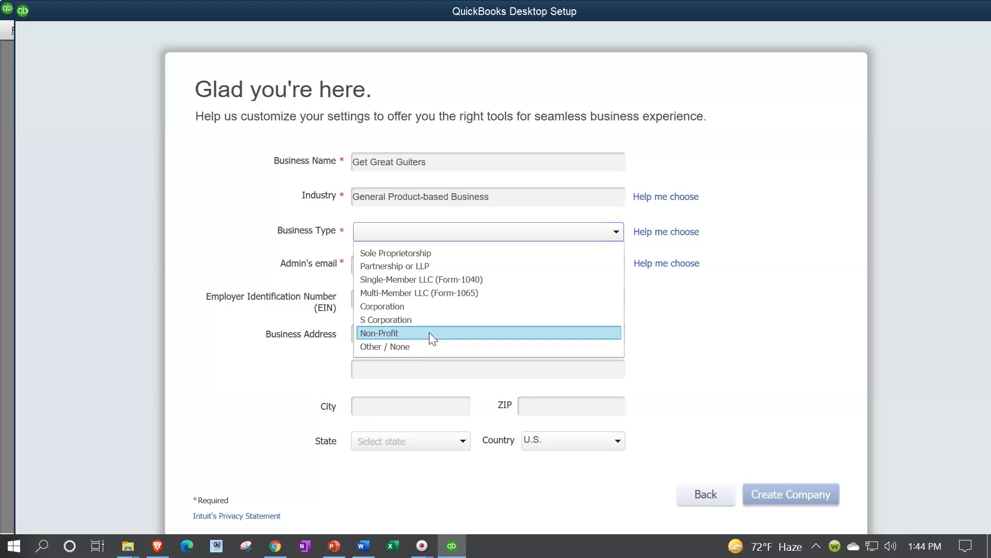
click(417, 252)
Step: Paste in the admin's email address and type the Employer Identification Number
click(405, 267)
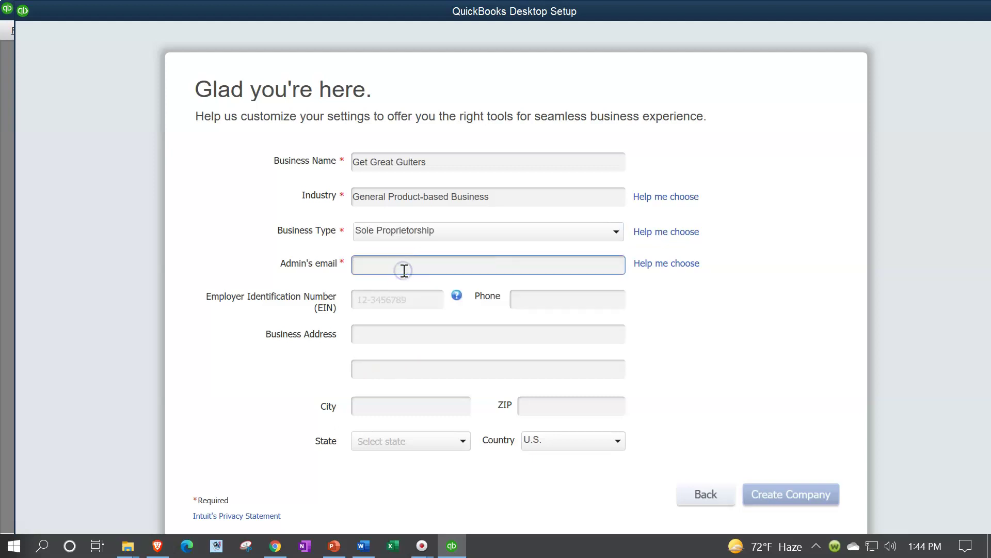
key(ctrl+v)
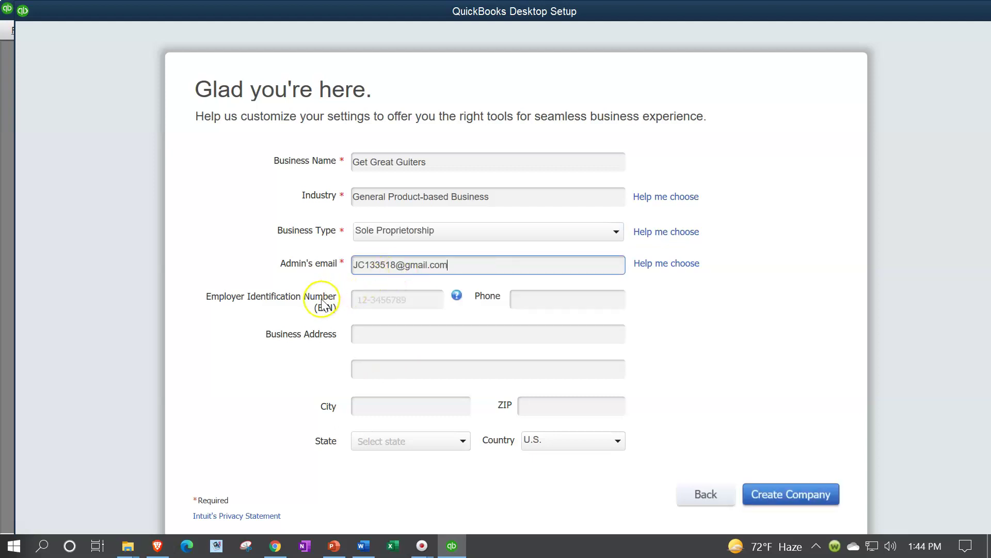
click(359, 299)
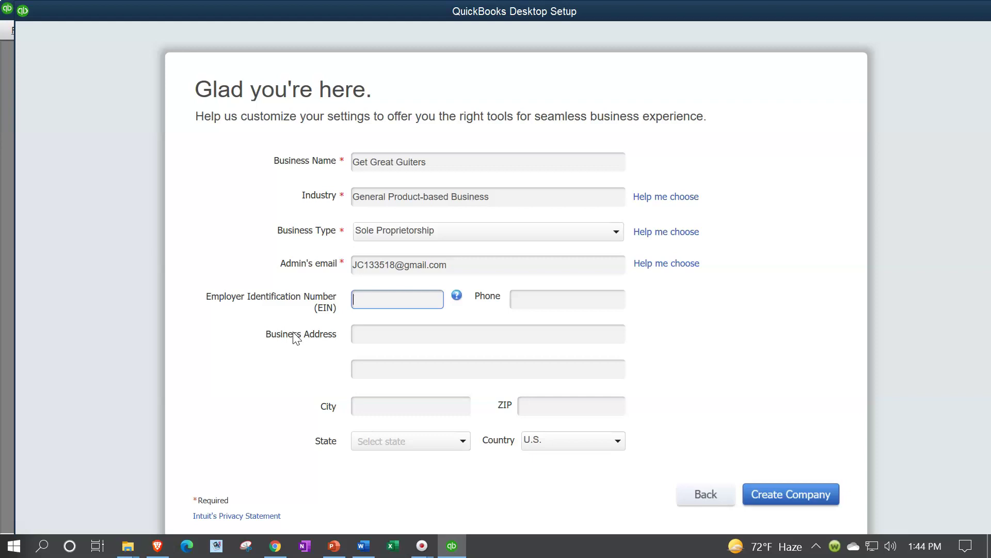
click(341, 306)
text(99-9999999)
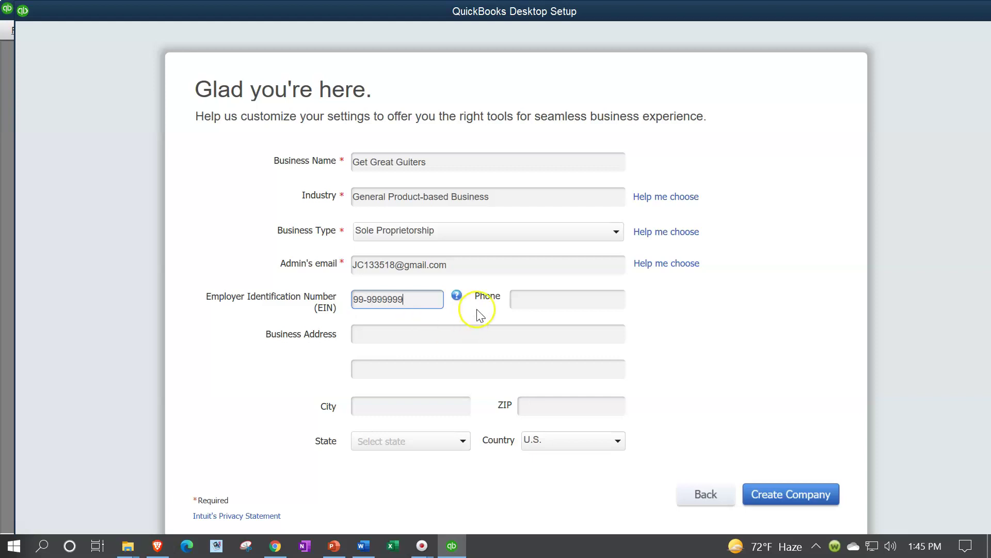
click(404, 305)
Step: Enter the business phone number
click(554, 303)
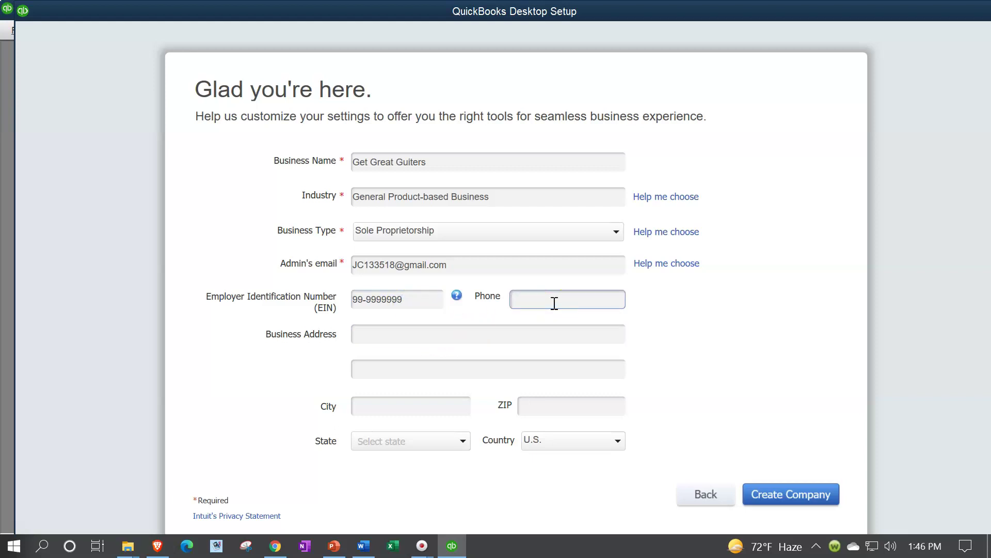
text(555-463-4974)
Step: Fill in the business street address and city, correcting the city's spelling
click(471, 339)
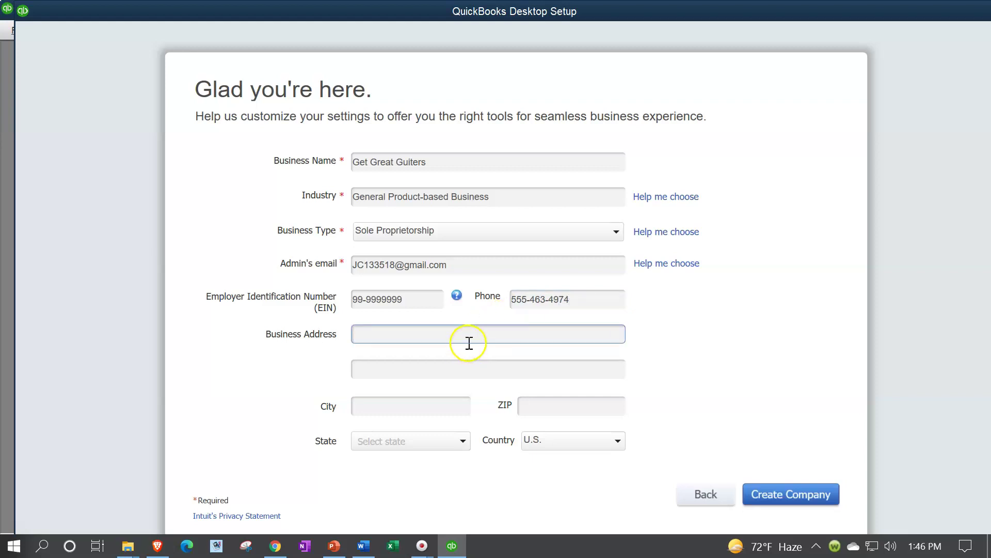
click(478, 329)
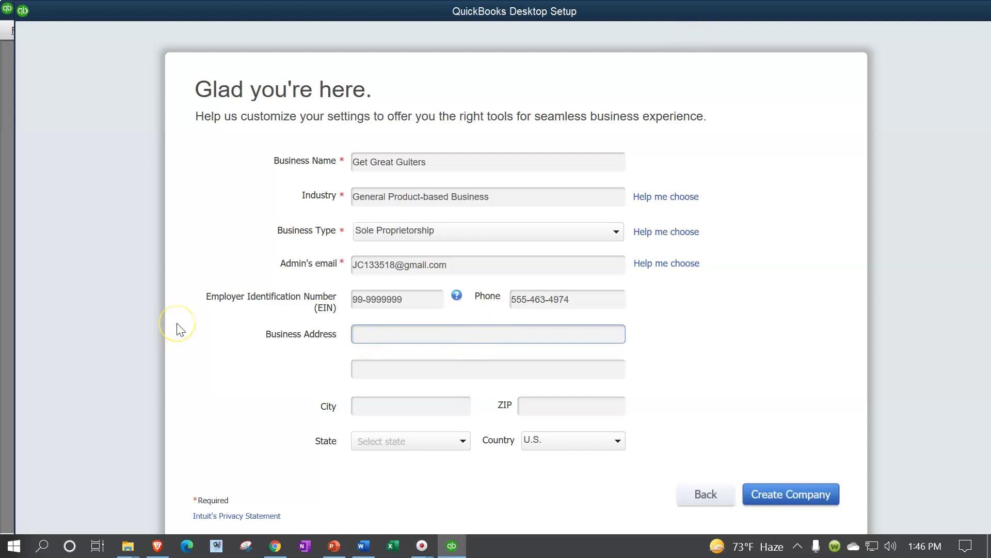
key(Tab)
Step: Add the ZIP code, set the state to CA, and move to Country
key(Tab)
text(Beverly Hul)
key(BackSpace)
key(BackSpace)
text(ills)
key(Tab)
text(90210)
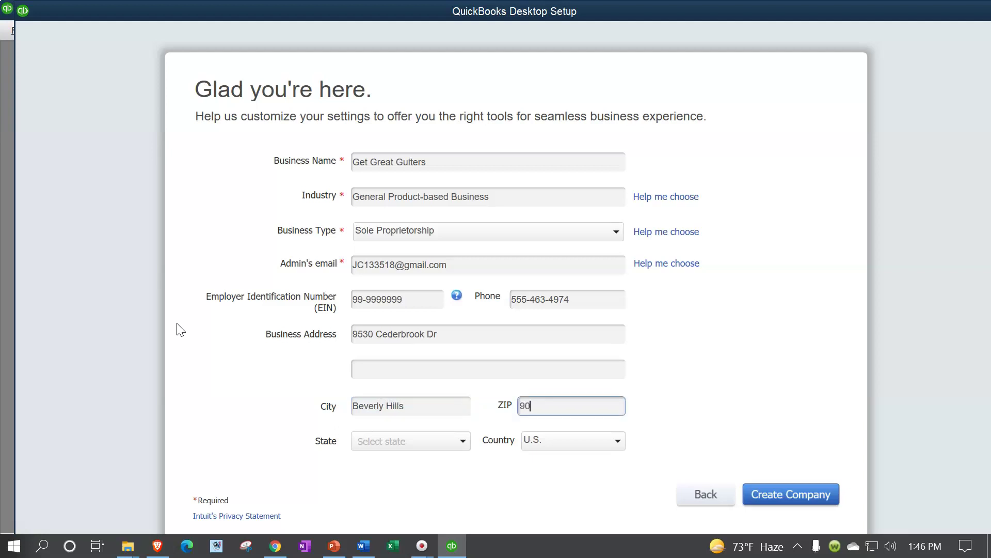
key(Tab)
text(ca)
key(Tab)
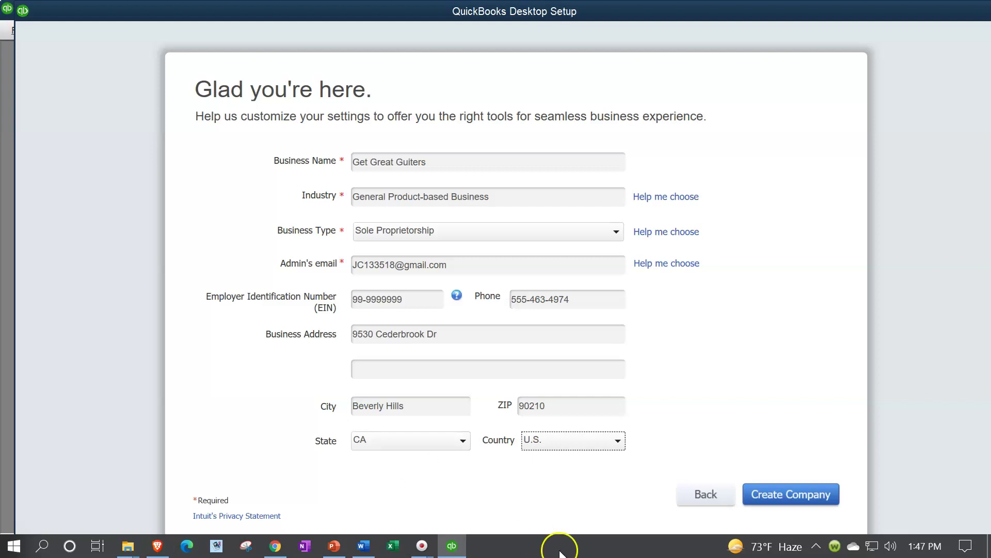
Step: Create the Get Great Guiters company file and close the Discovery Hub and follow-up popups
click(771, 496)
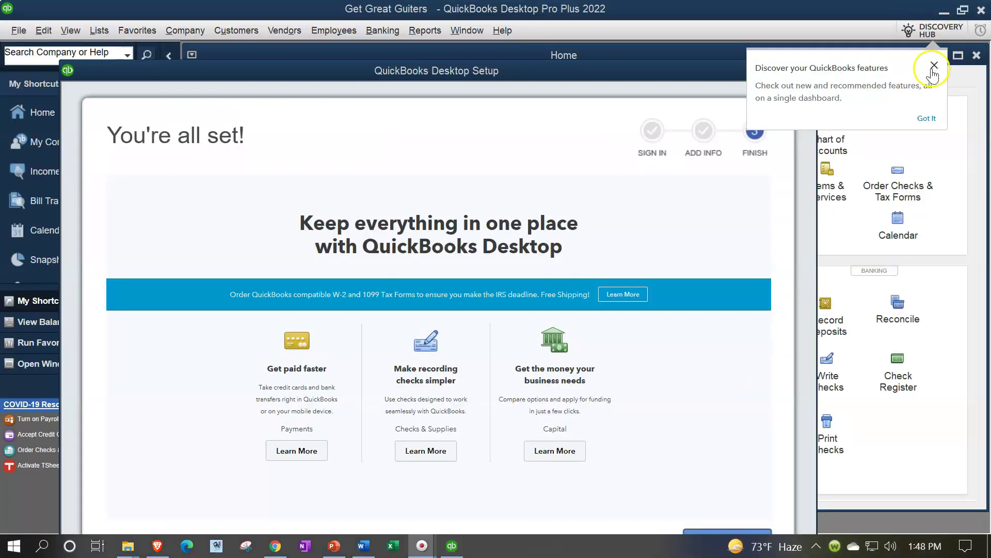
click(934, 65)
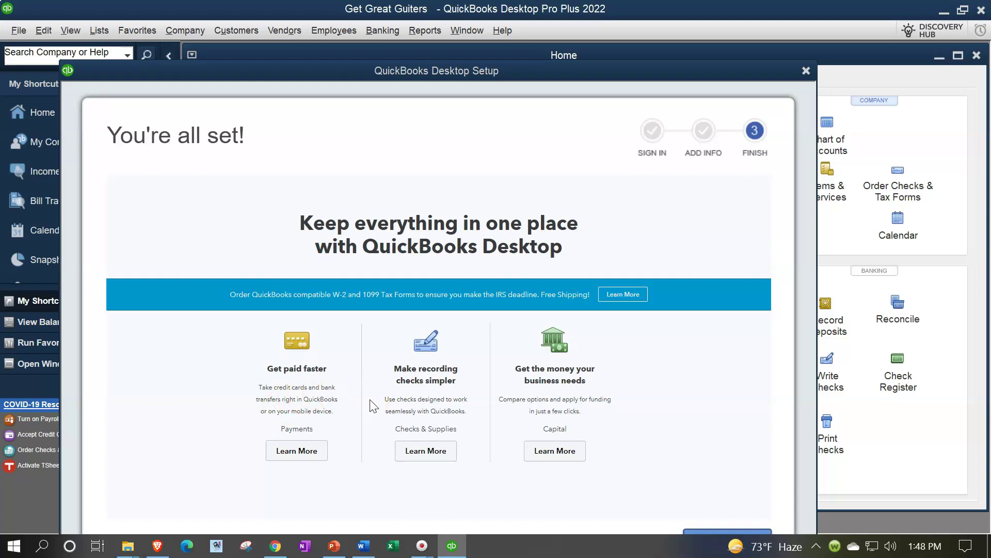
click(370, 424)
click(495, 396)
click(496, 411)
click(793, 77)
click(805, 71)
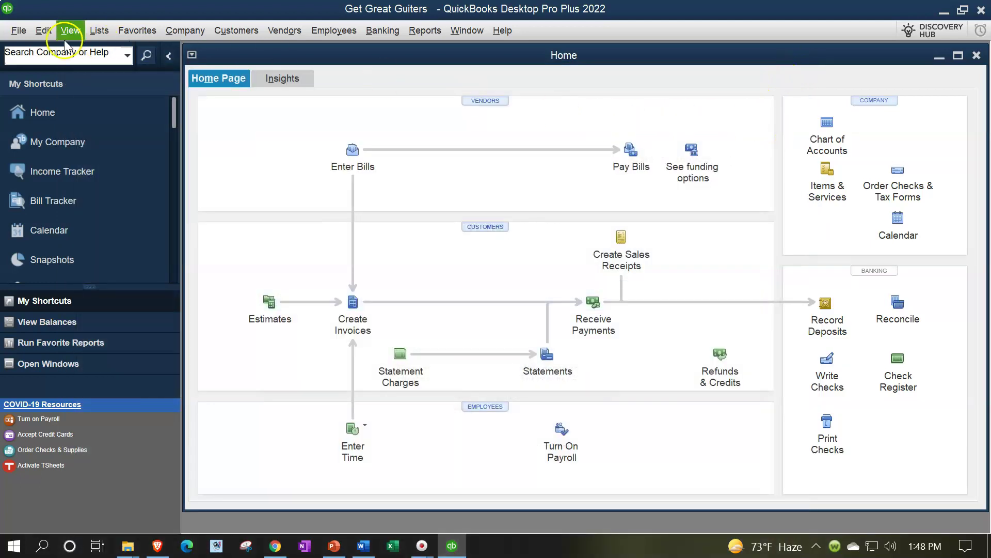
click(99, 31)
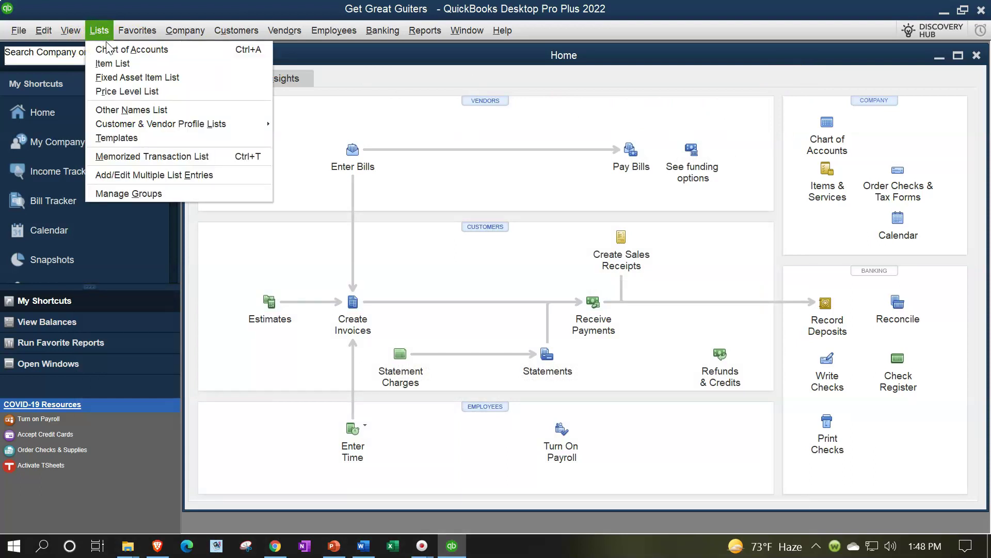
click(110, 53)
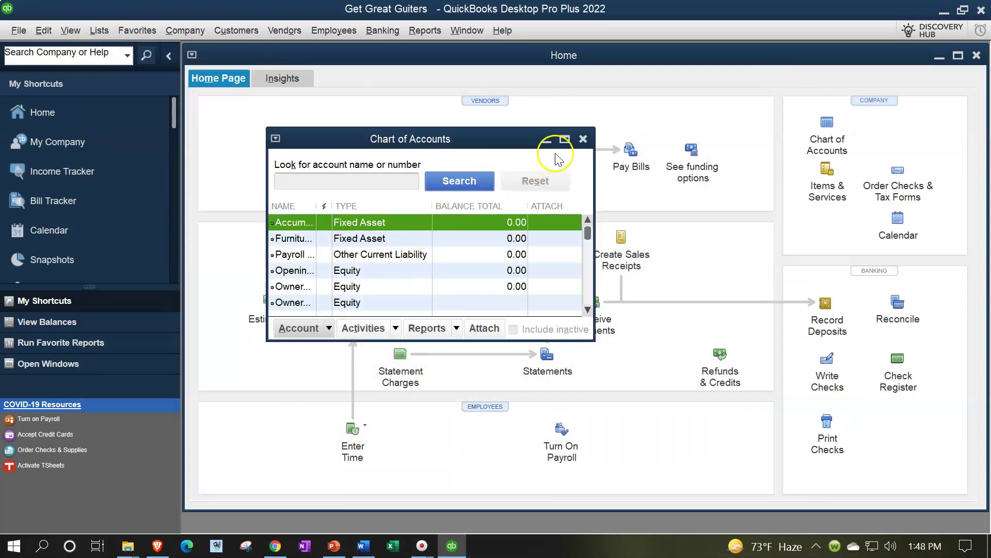
click(565, 140)
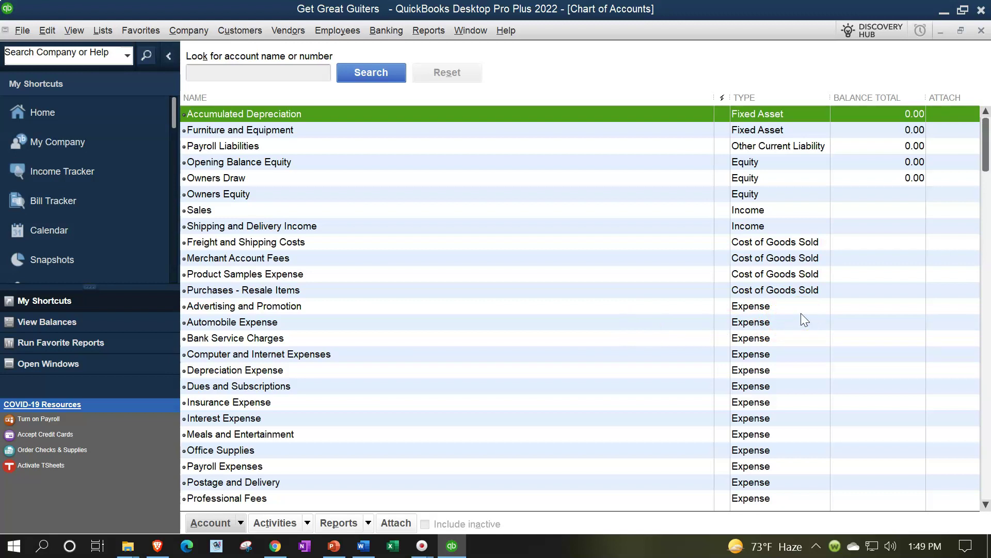
scroll(801, 314, down, 2)
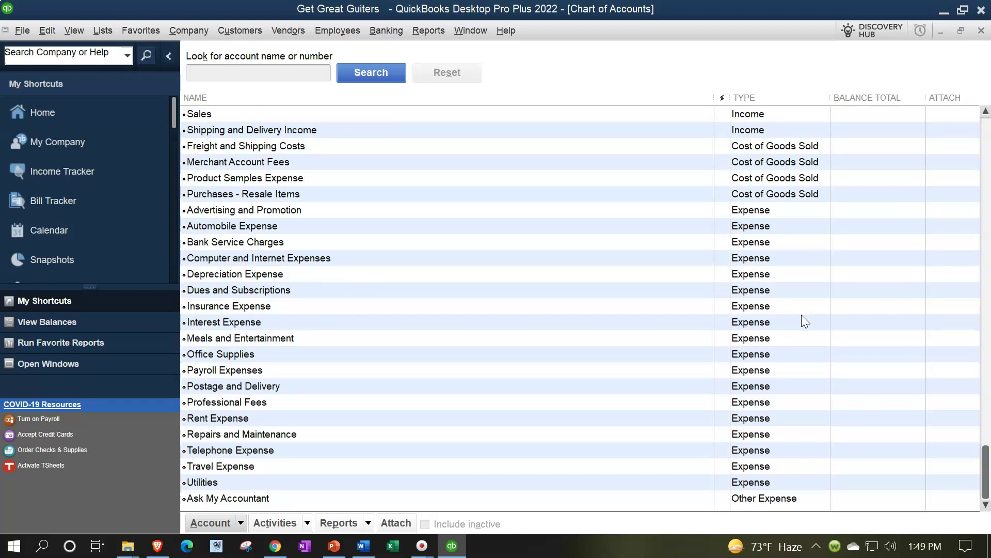
click(669, 325)
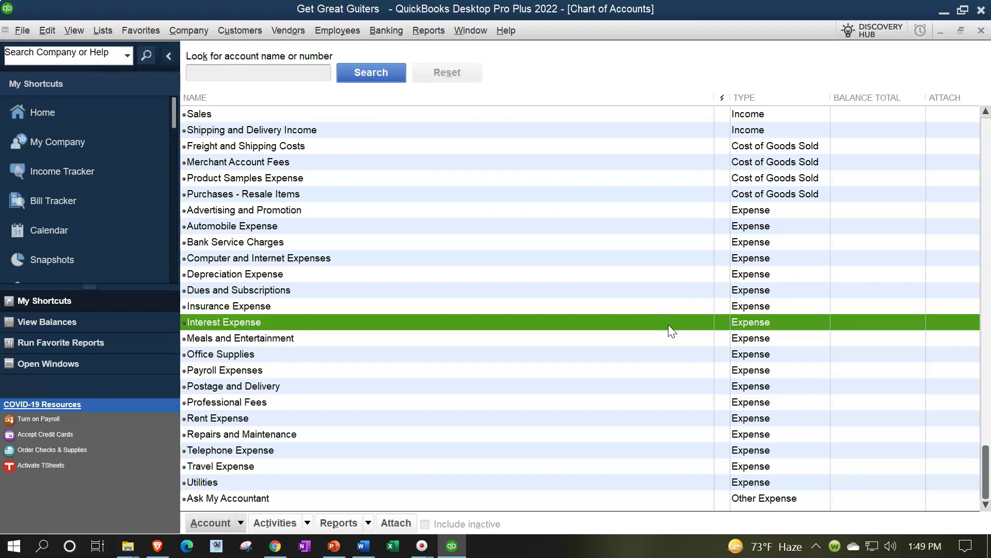
scroll(668, 325, up, 2)
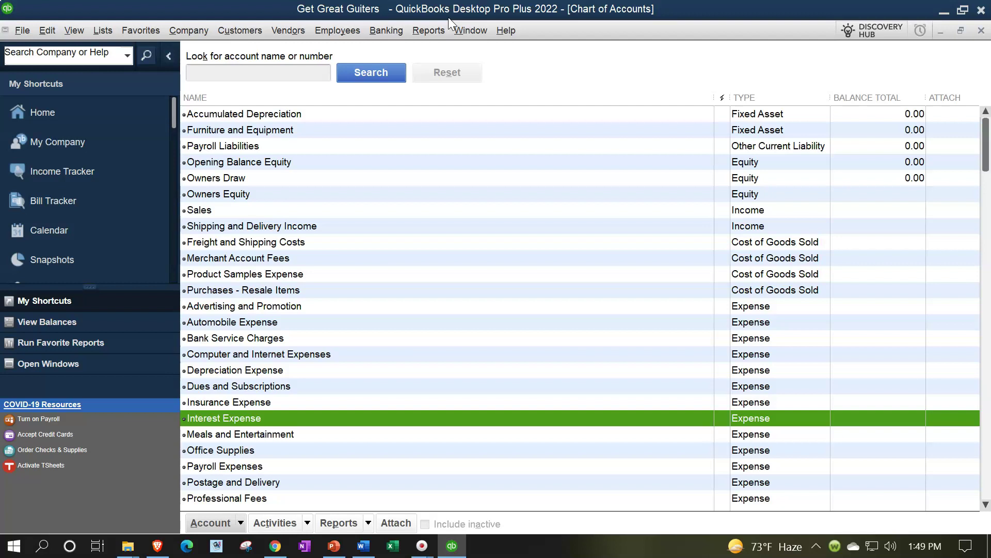
Step: Close the Get Great Guiters company and snip the company file's path tooltip
click(23, 32)
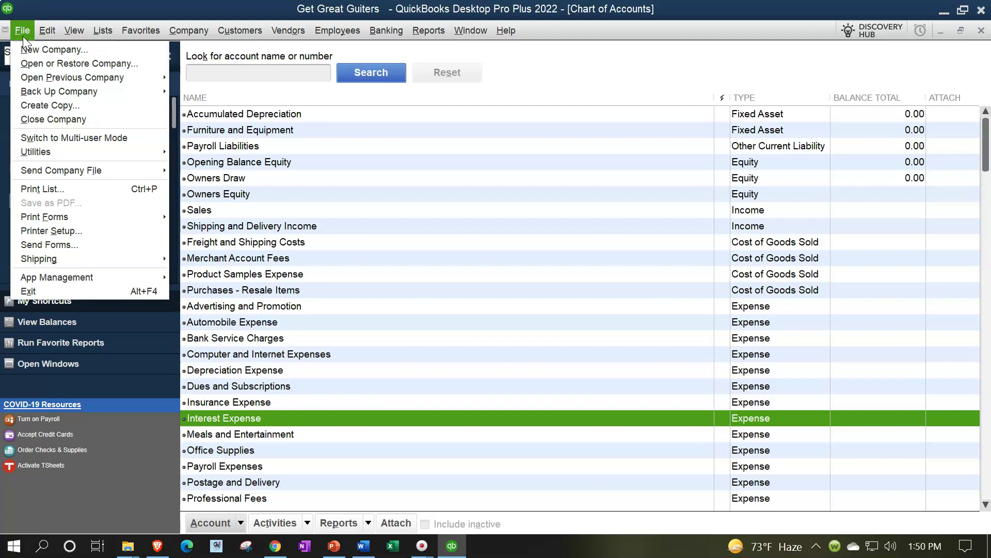
click(64, 119)
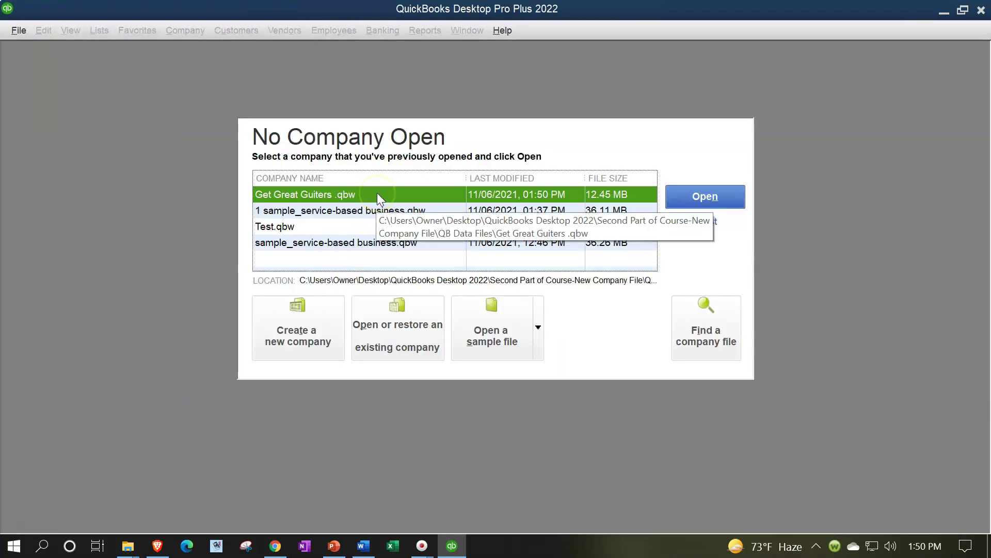
key(super+shift+s)
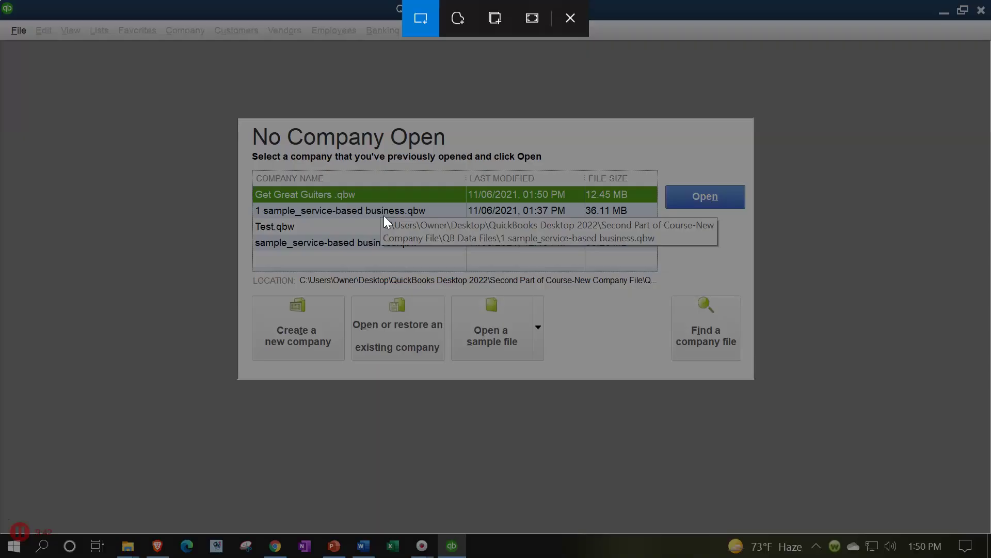
mouse_move(381, 217)
mouse_down()
mouse_move(699, 227)
mouse_move(719, 247)
mouse_up()
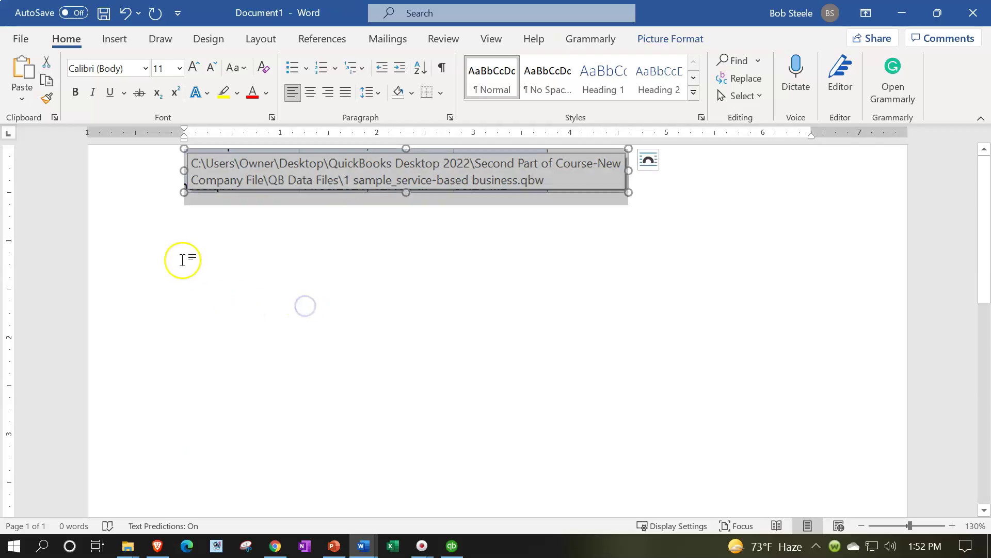
Step: Paste the path snip into Word, then minimize Word and QuickBooks
click(184, 259)
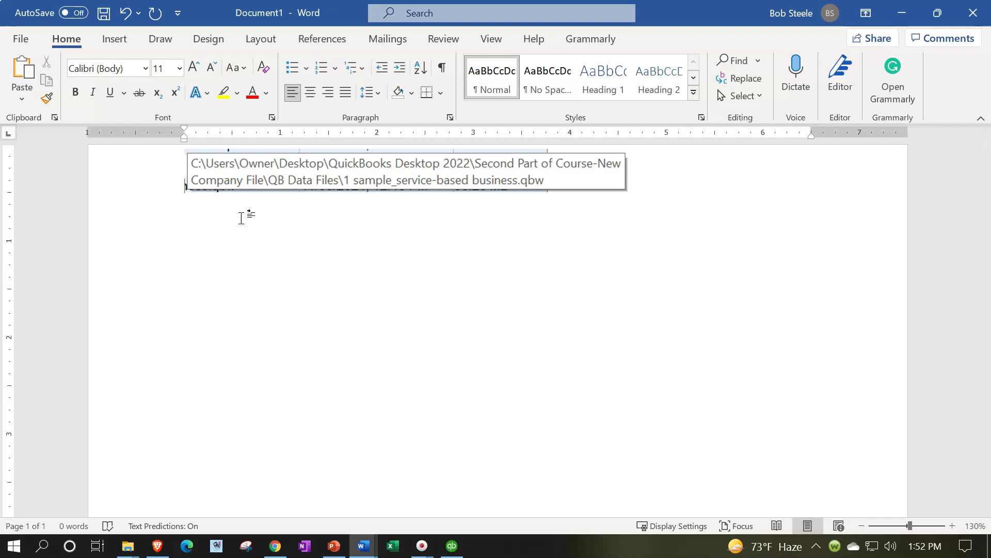
click(901, 13)
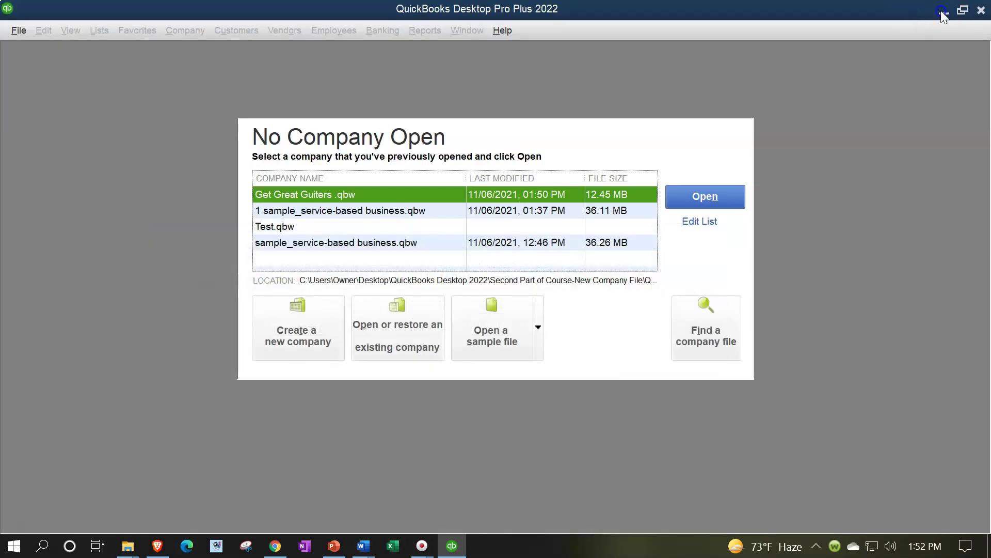
click(941, 12)
Step: Browse QuickBooks Desktop 2022 > Second Part of Course-New Company File > QB Data Files and select Get Great Guiters
double_click(387, 324)
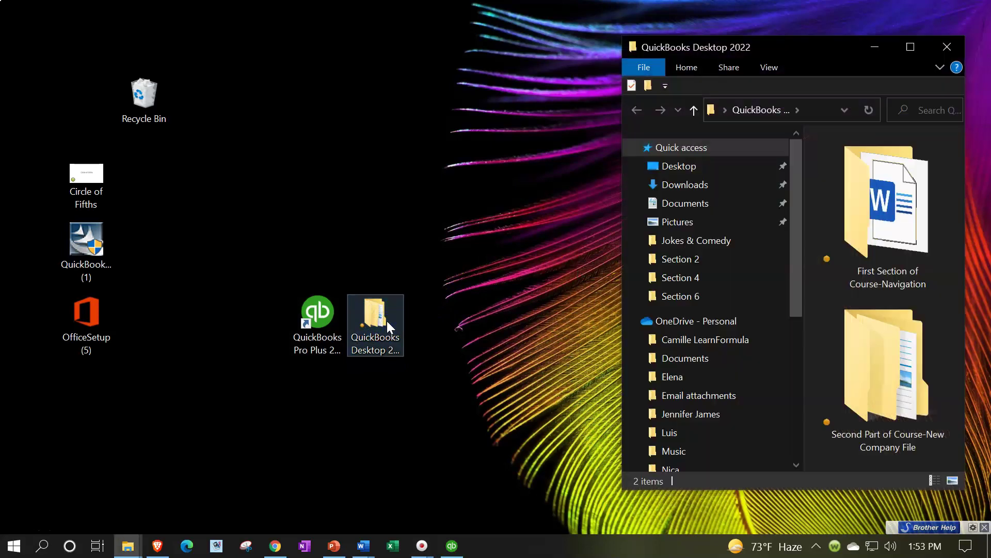
click(910, 49)
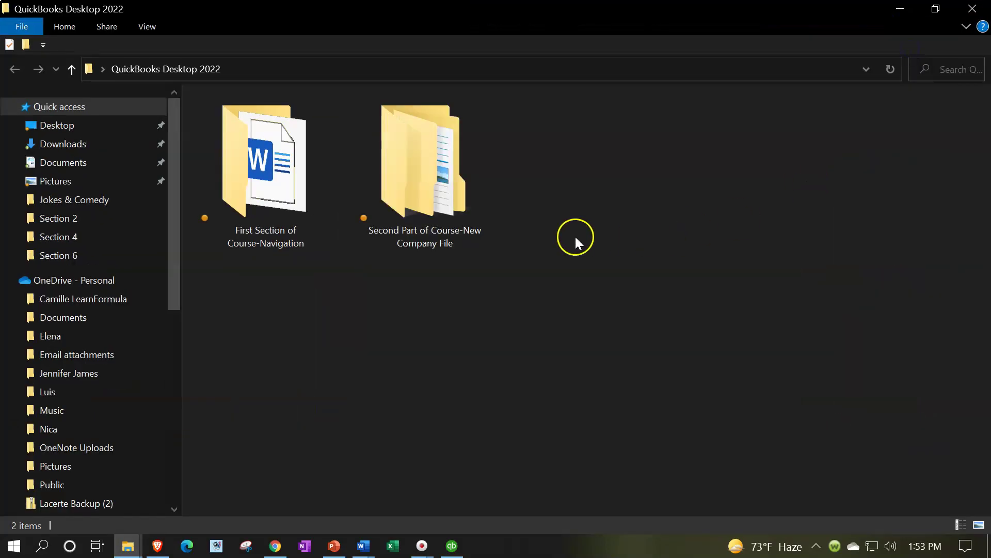
double_click(436, 216)
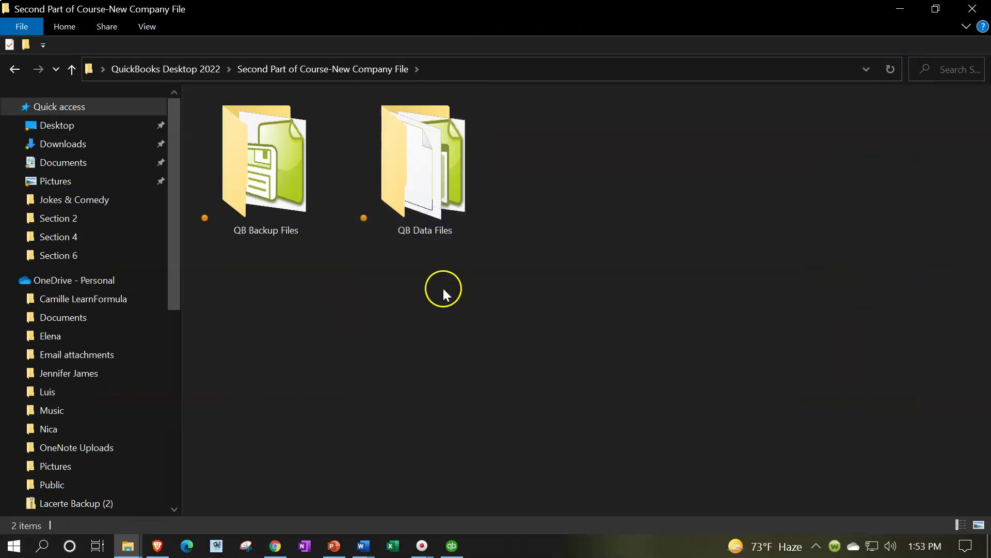
double_click(425, 228)
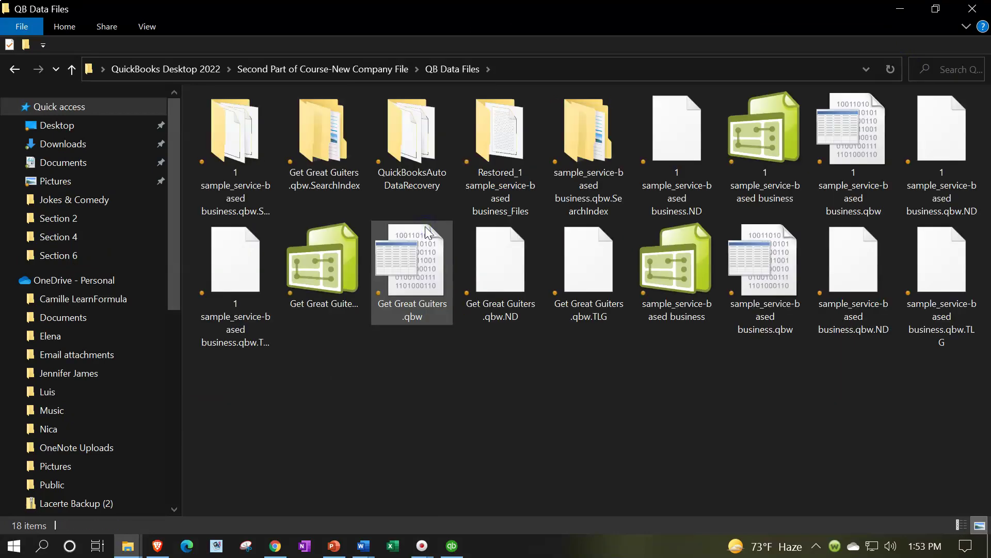
click(339, 335)
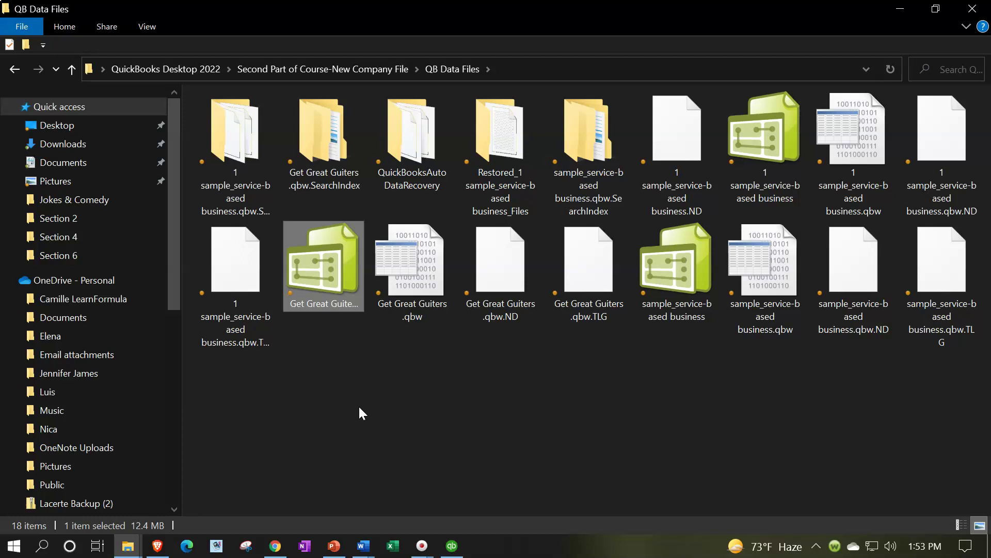
Step: Switch back to QuickBooks, then bring the QB Data Files window forward again
click(452, 545)
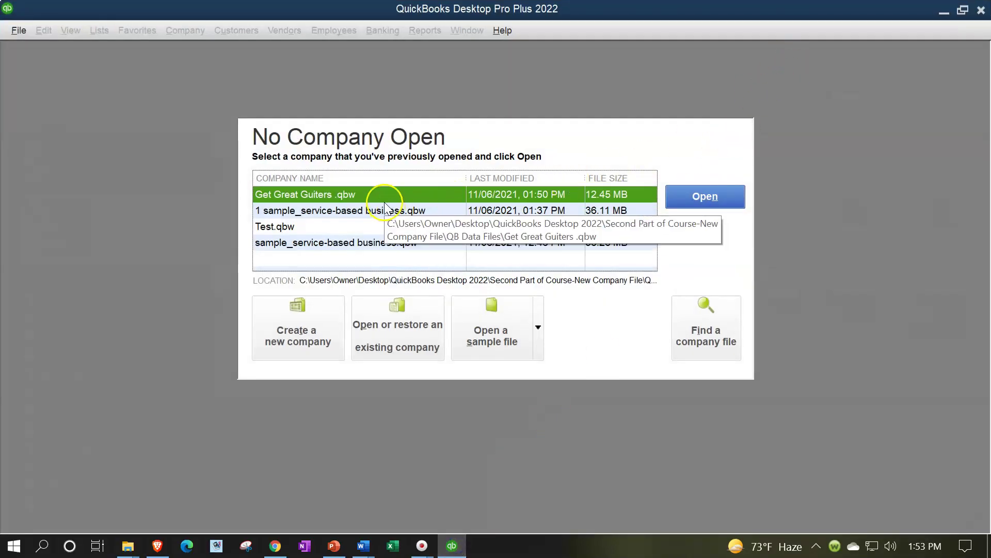
click(21, 33)
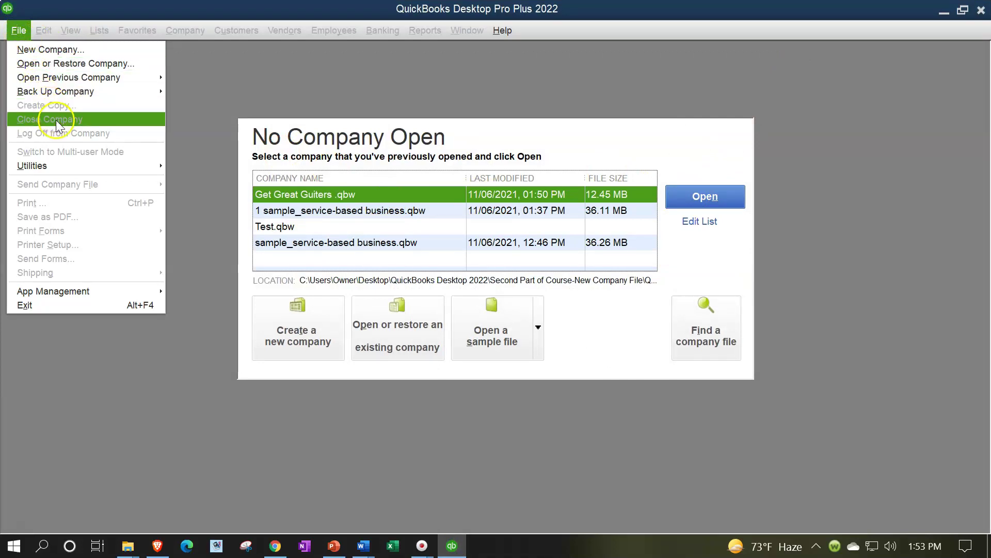
click(128, 546)
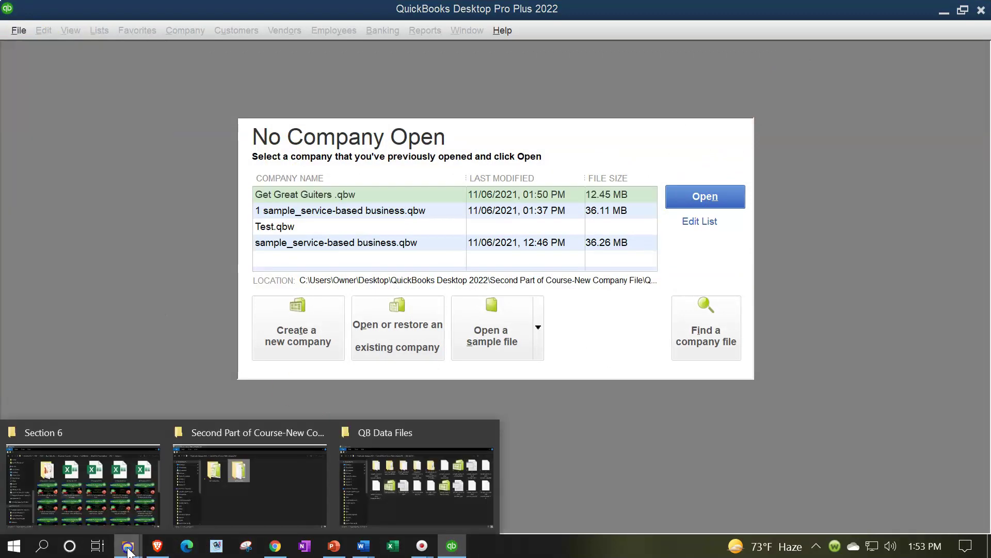
click(397, 493)
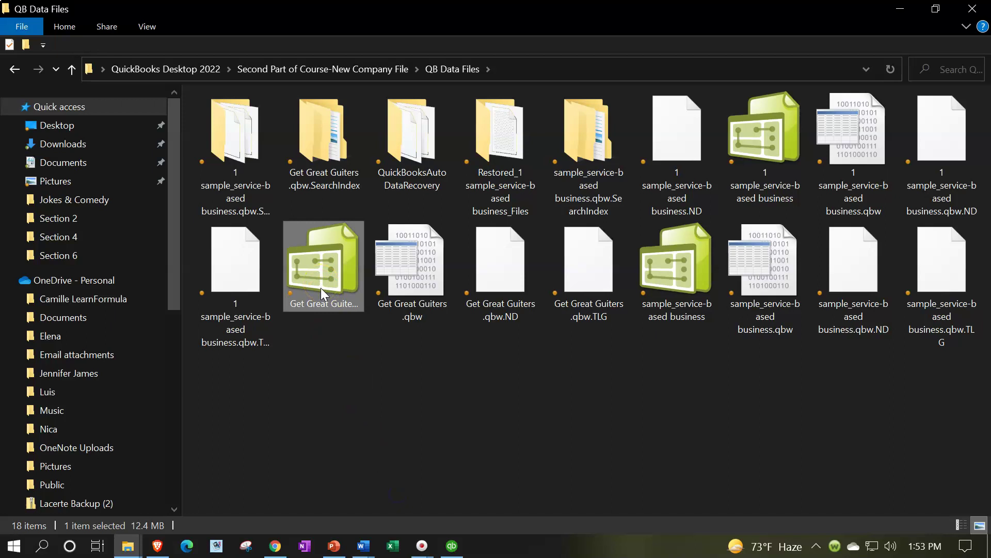
Step: Check the Get Great Guiters .ND and .TLG files, open the .qbw, and minimize Explorer
click(481, 303)
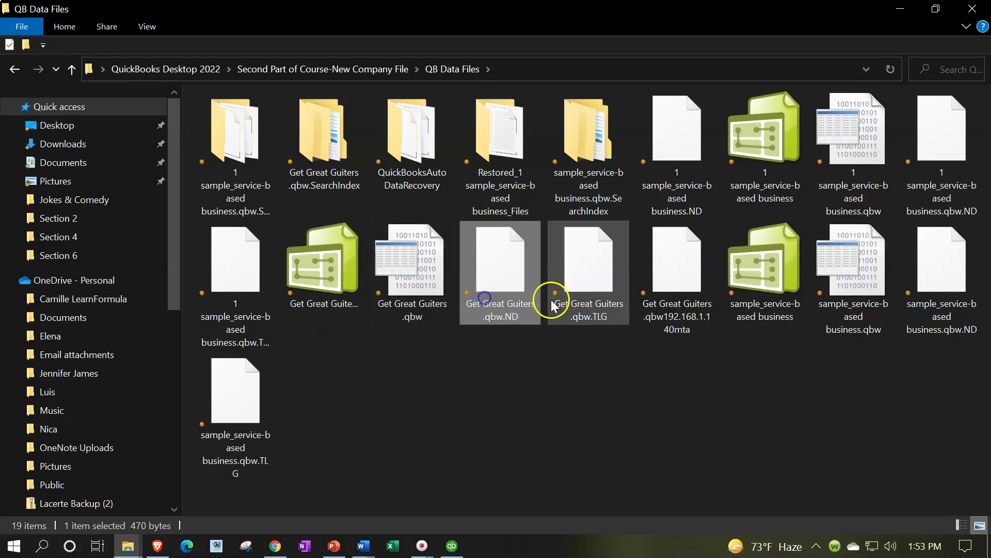
click(571, 301)
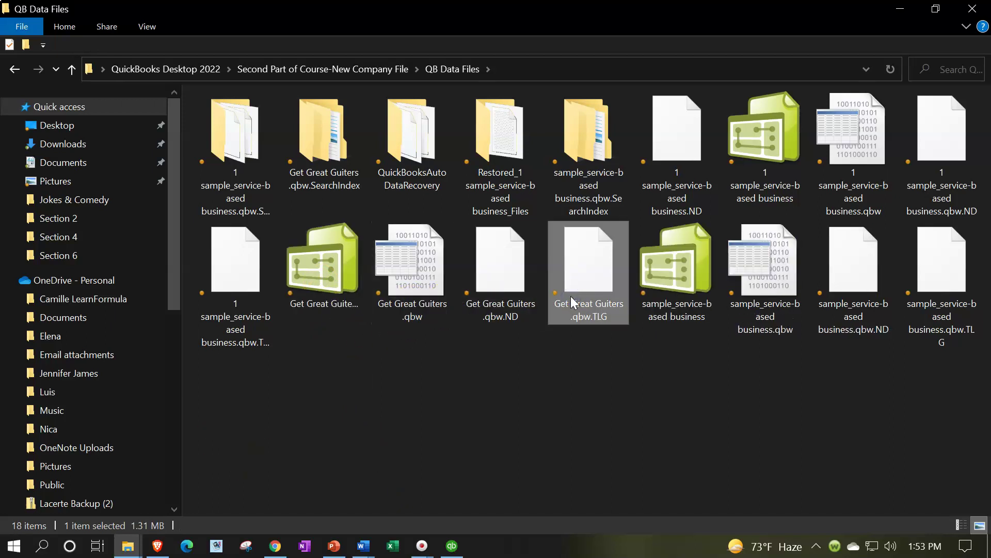
double_click(330, 304)
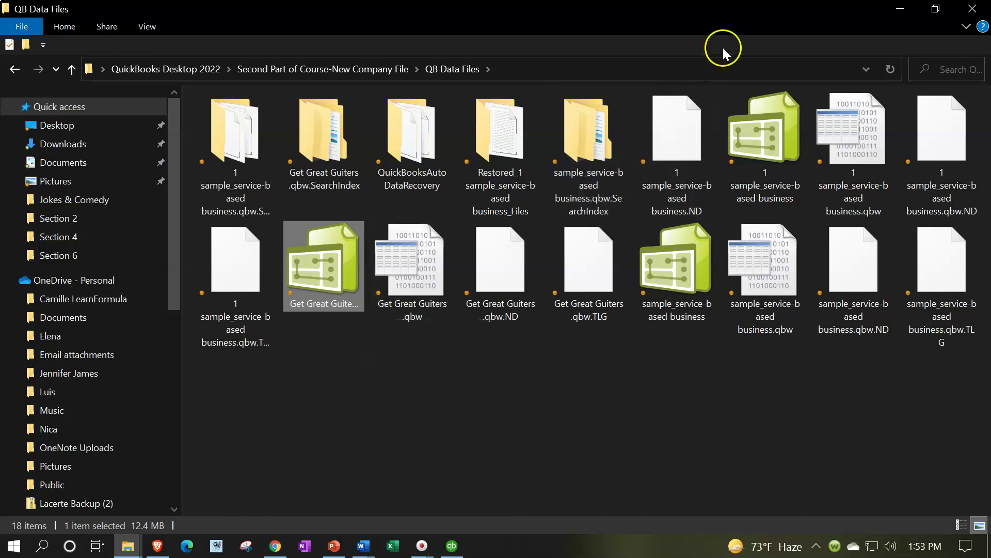
click(898, 8)
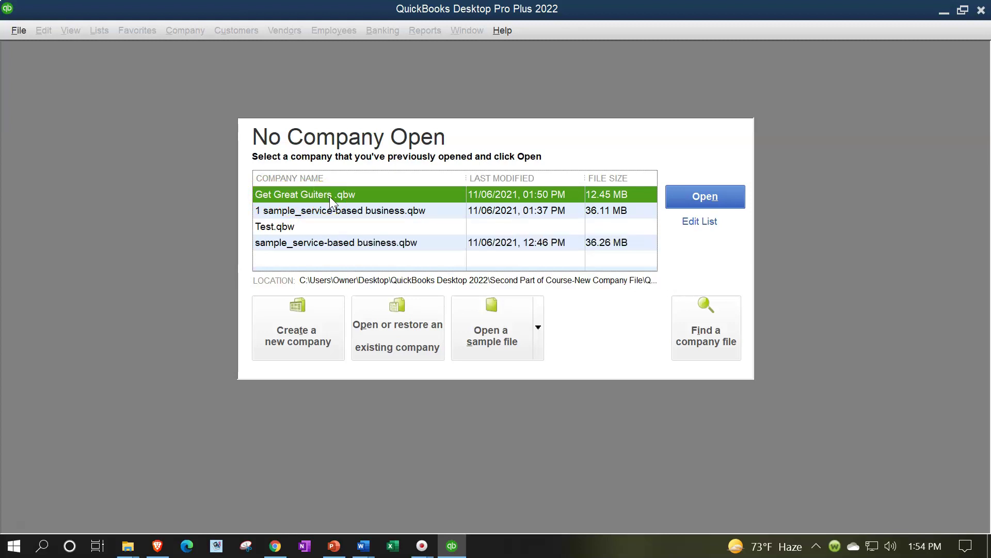
Step: Use File > Open or Restore Company to open Get Great Guiters from QB Data Files
click(18, 30)
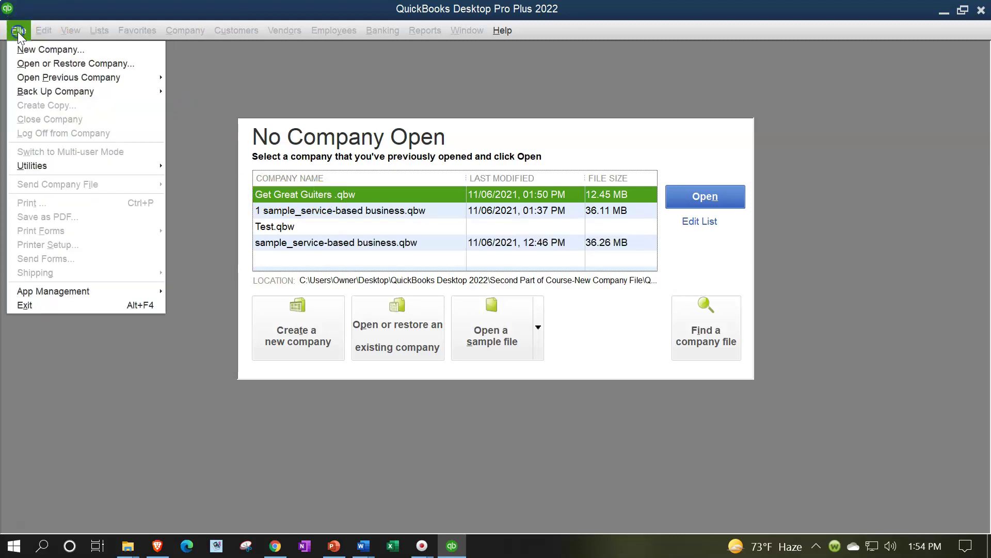
click(29, 64)
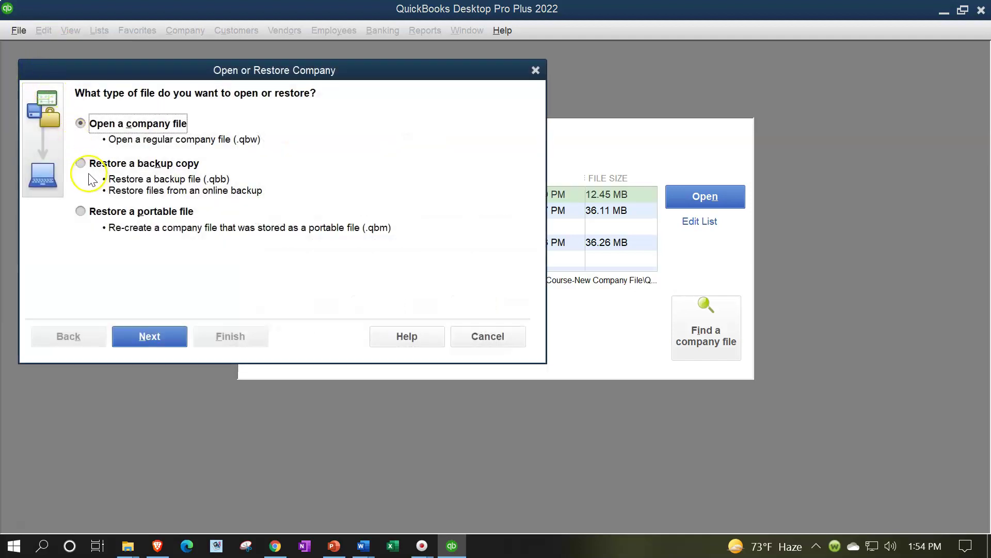
click(149, 339)
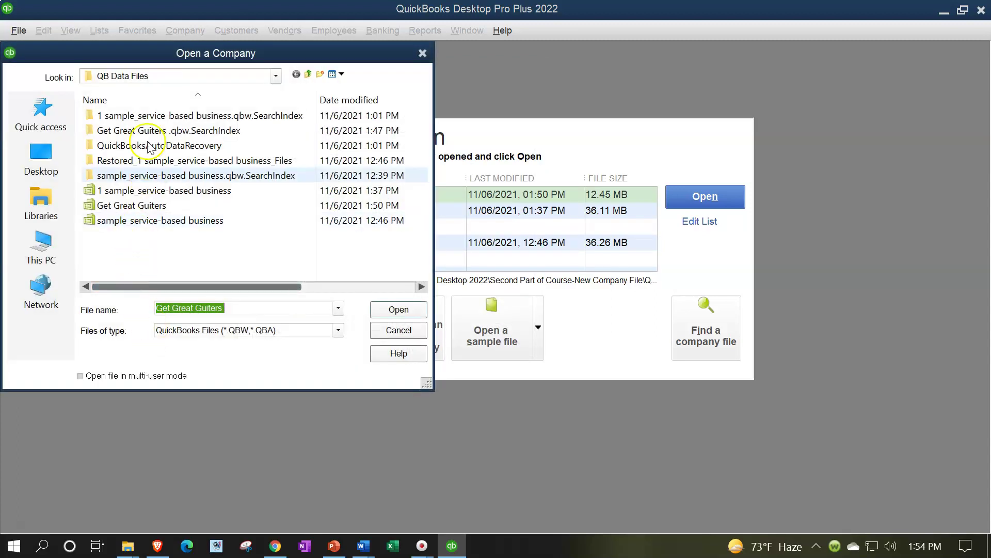
click(273, 79)
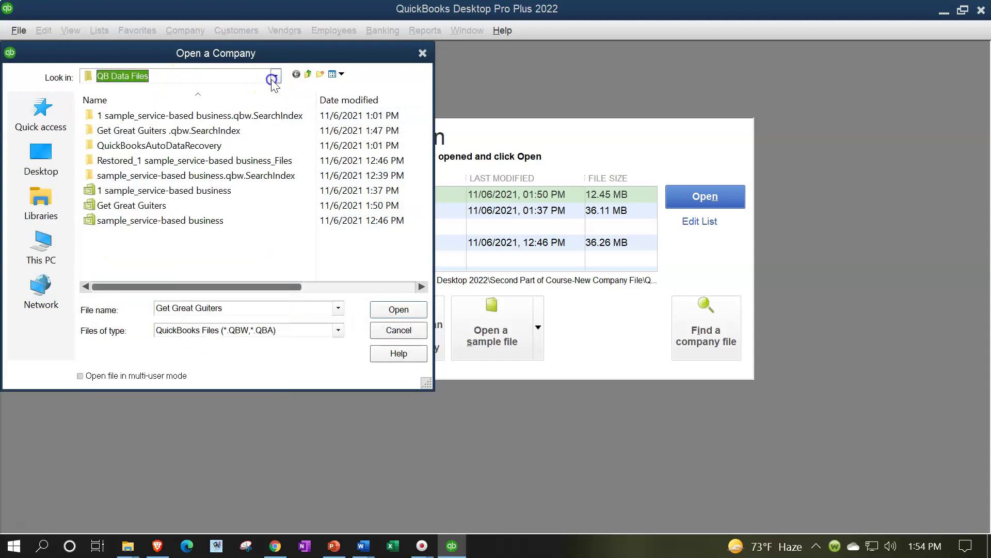
double_click(147, 209)
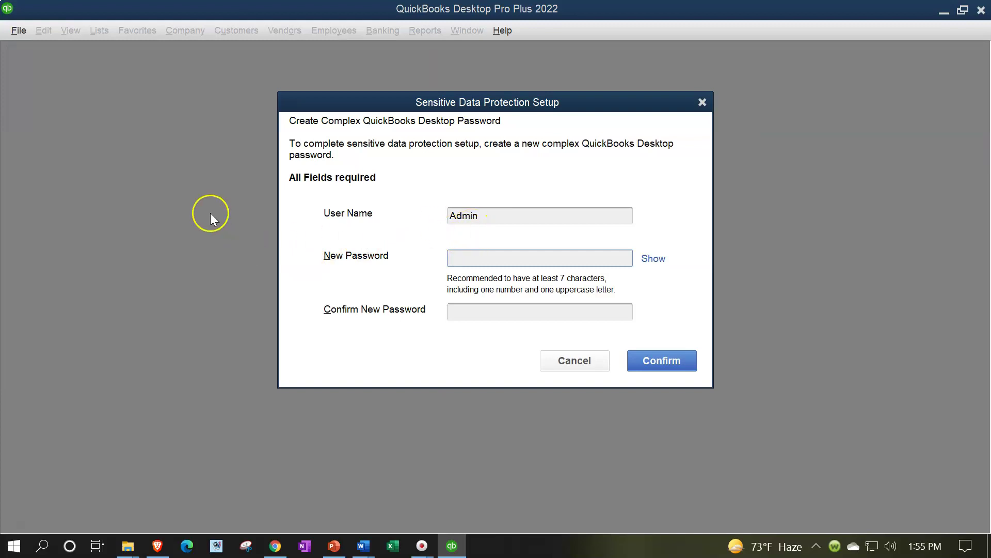
Step: Enter and confirm a new complex Admin password, then maximize the Get Great Guiters Home page
text(•••••••)
key(Tab)
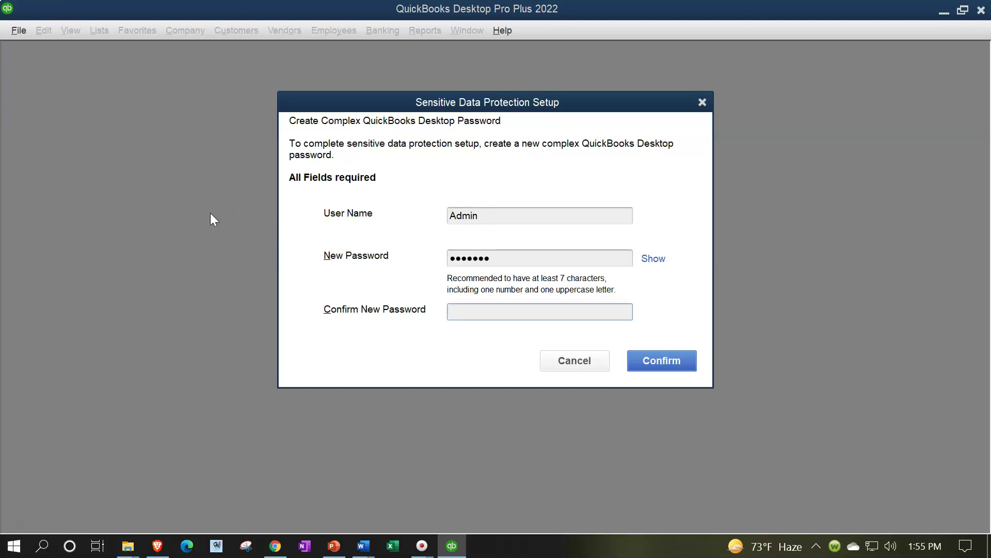
text(•••••••)
click(653, 359)
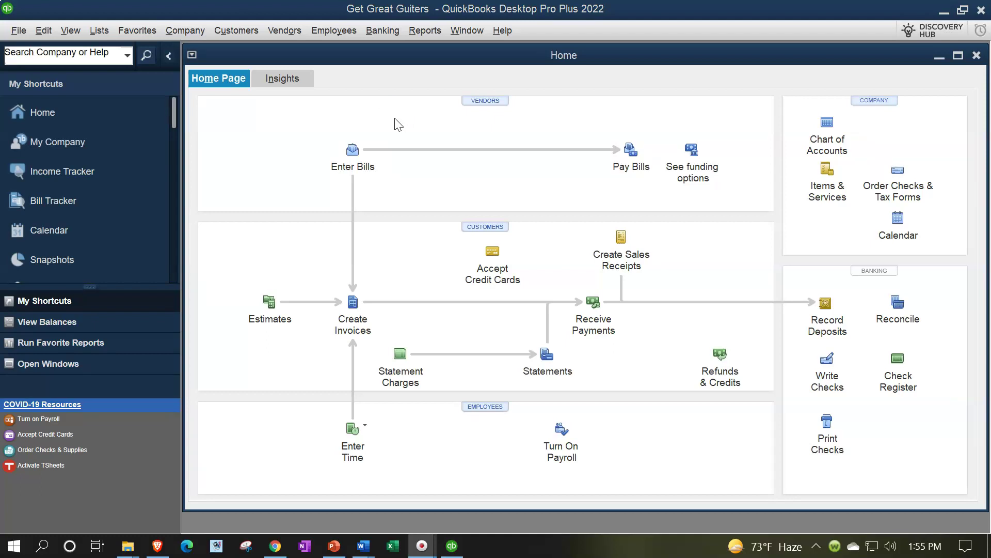
click(959, 55)
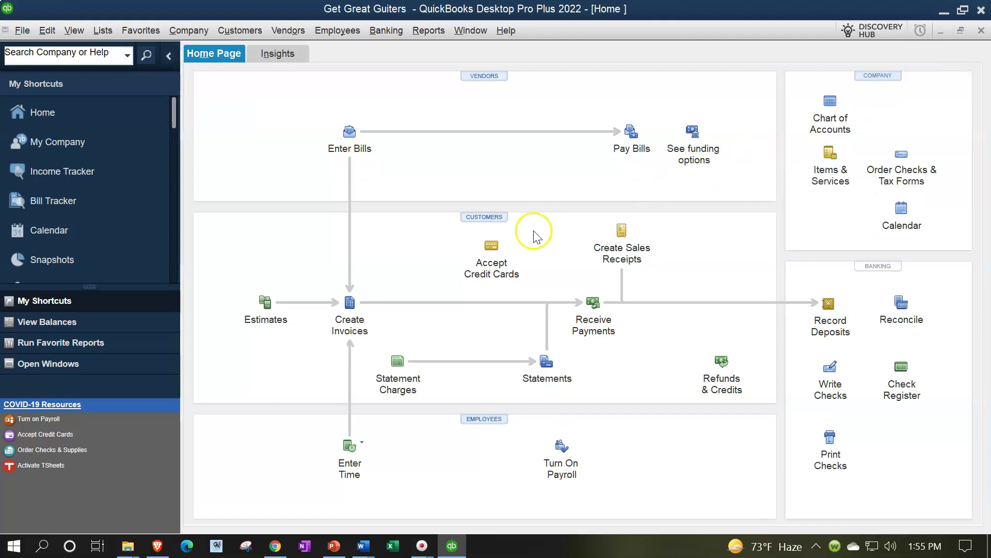